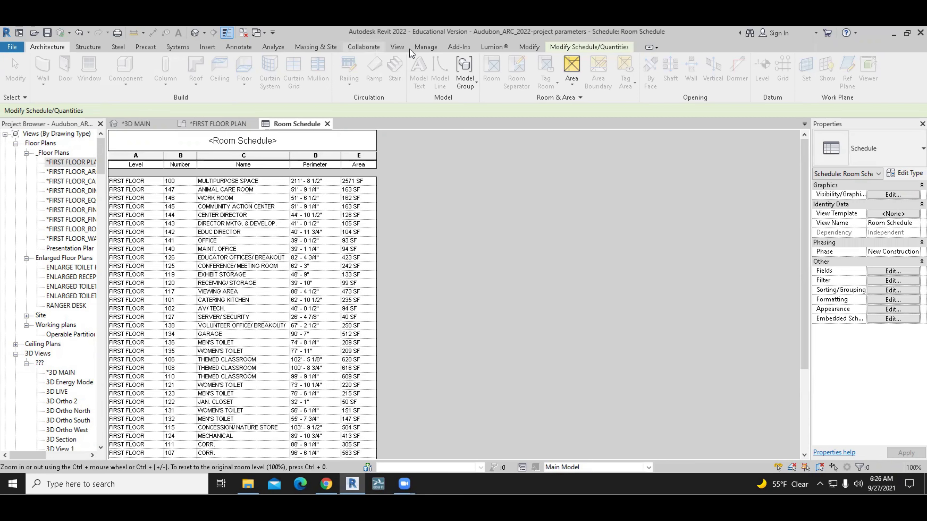
Switch the ribbon to the Manage tab while the Room Schedule stays open.
click(424, 48)
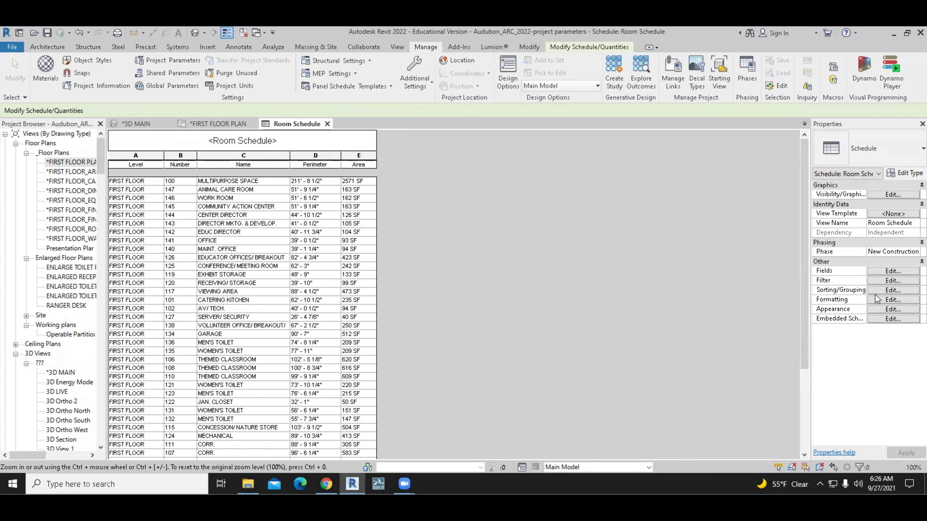
From the schedule fields, create a new REQUIRED AREA project parameter with Common discipline and Area type.
click(892, 271)
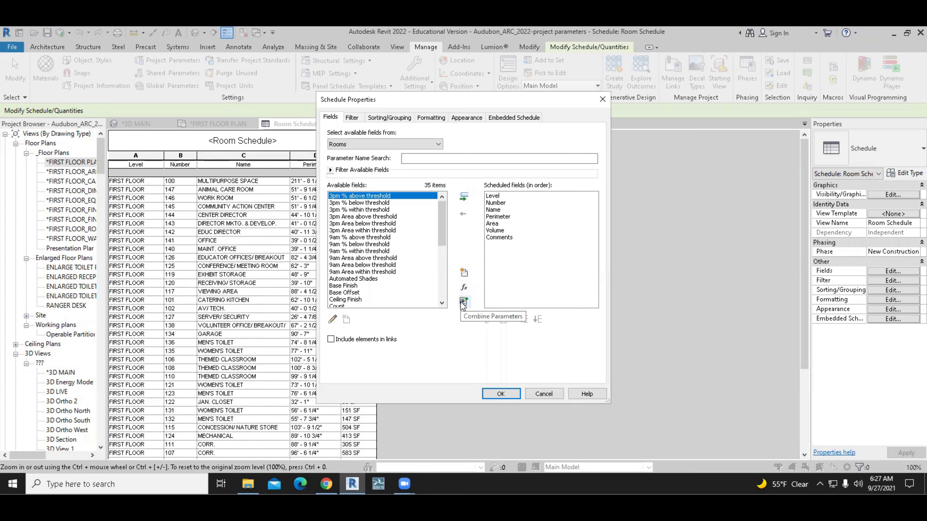
click(465, 273)
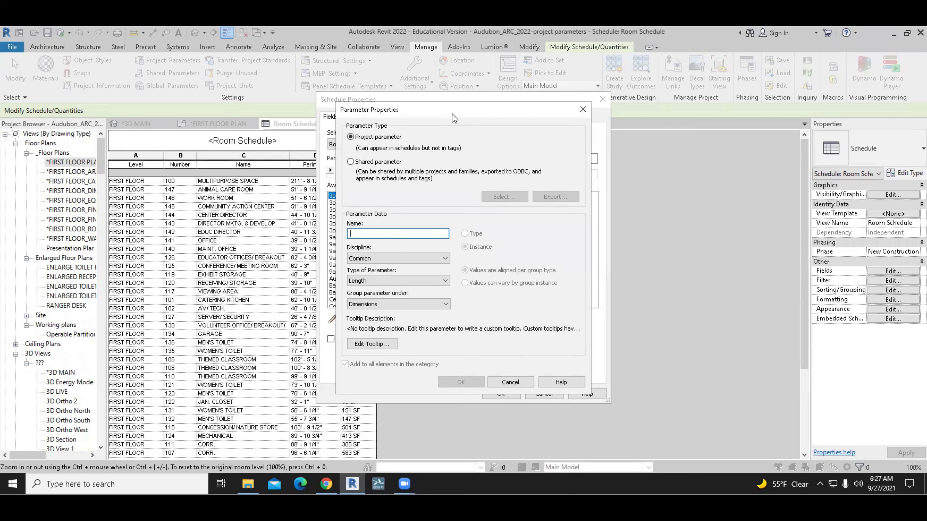
drag(452, 114, 644, 155)
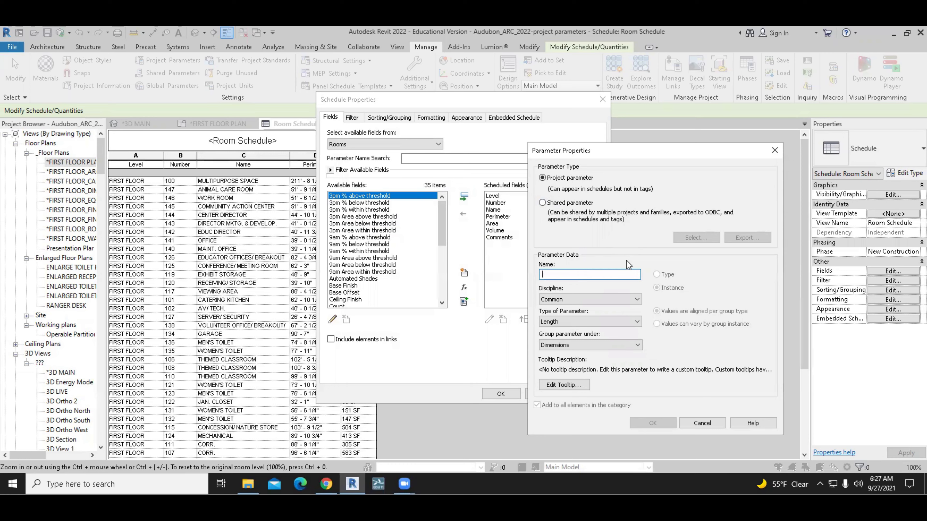
text(REQ)
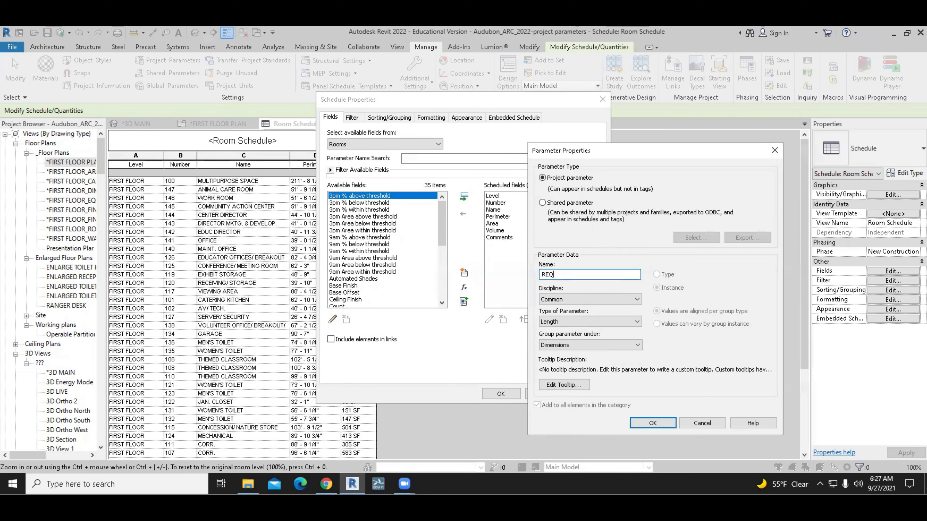
text(UIRED AREA)
click(634, 299)
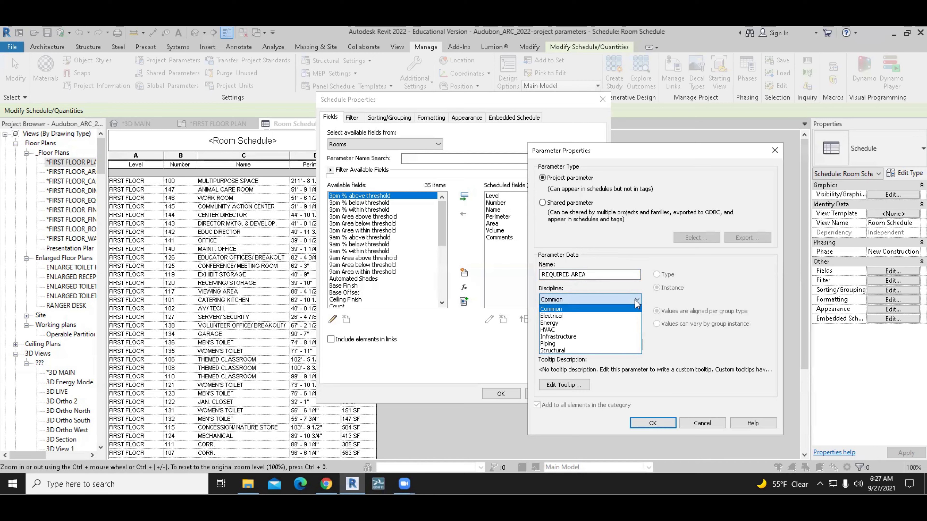
click(637, 303)
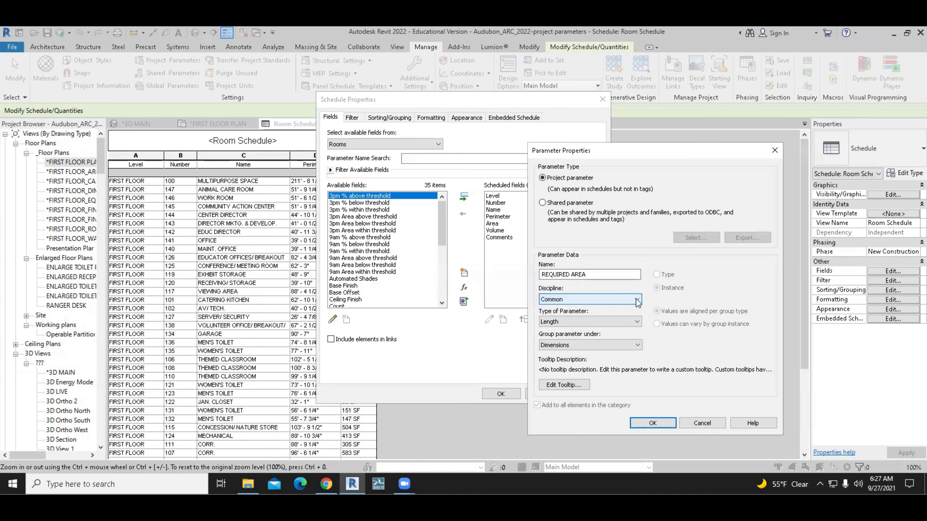
click(637, 322)
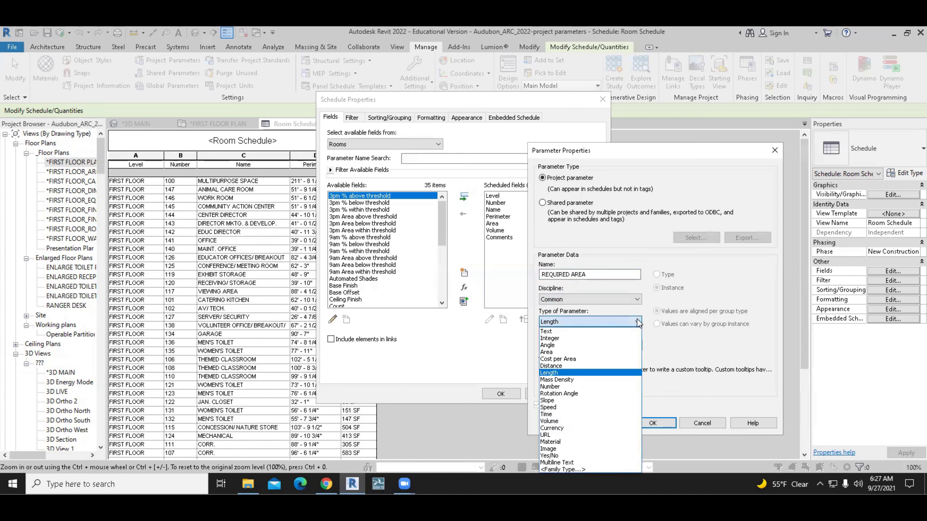
click(557, 352)
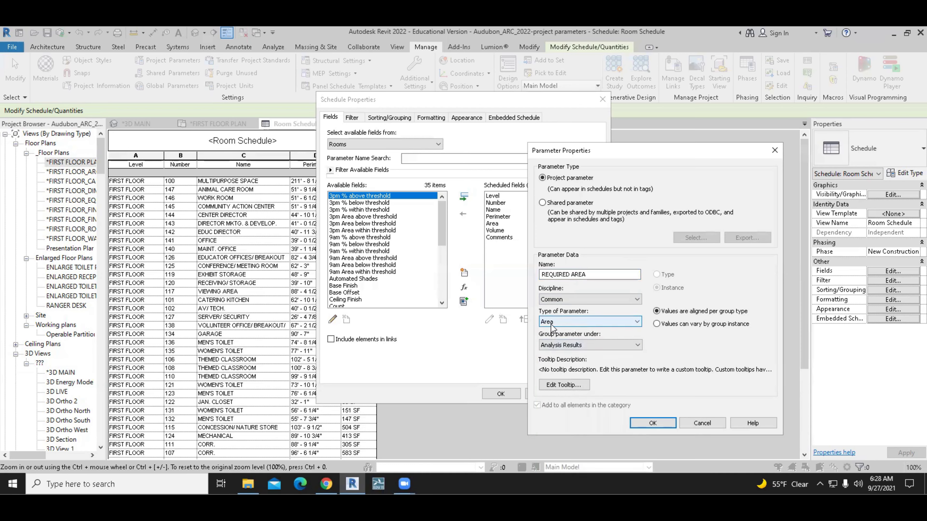
Set the REQUIRED AREA parameter's group to Identity Data.
click(637, 345)
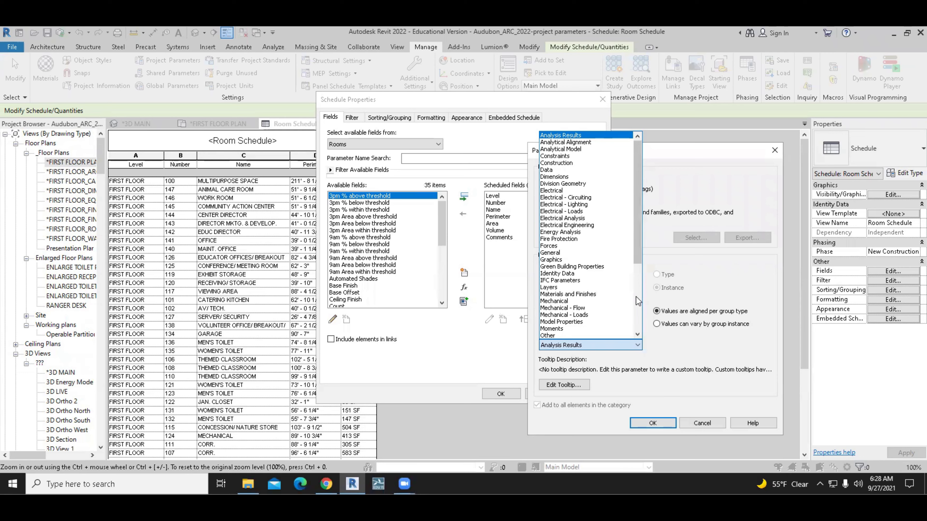
key(l)
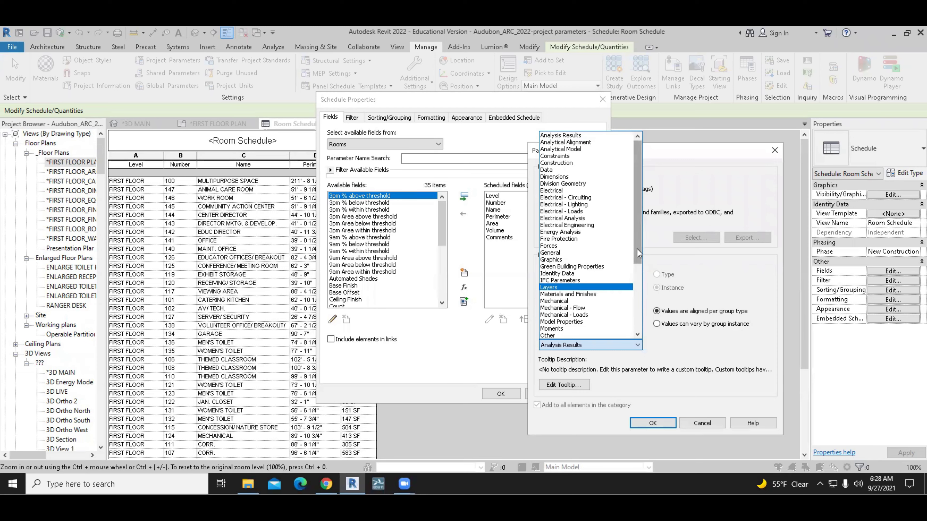
drag(637, 250, 636, 259)
click(559, 253)
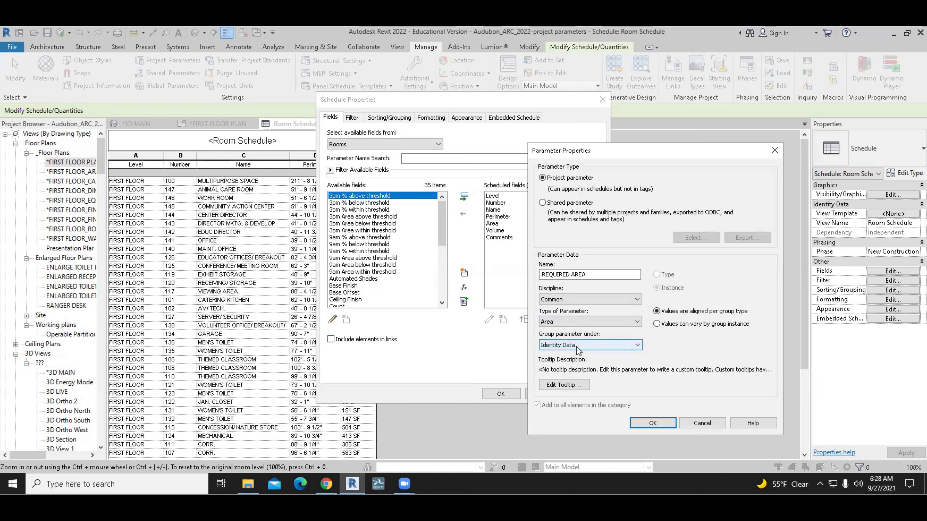
Confirm the parameter, move REQUIRED AREA up three places to sit before Area, and apply.
click(652, 423)
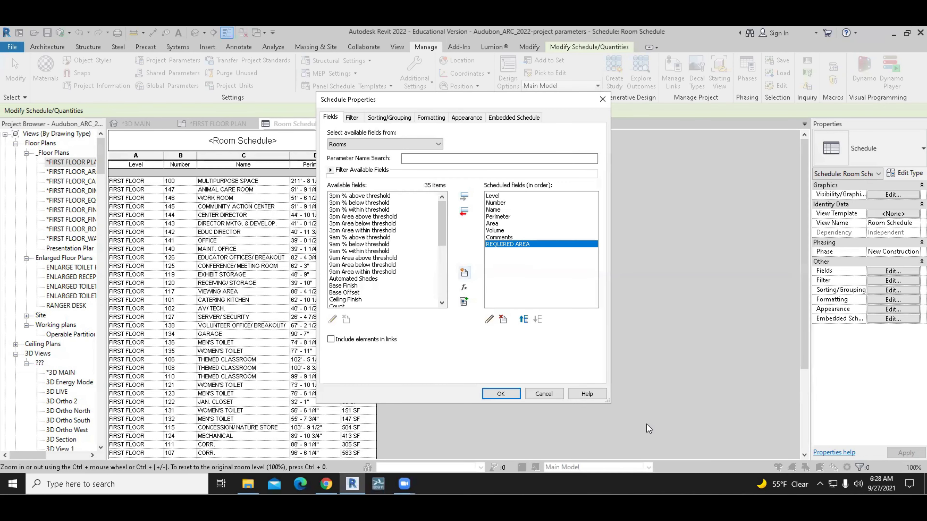
click(523, 319)
click(523, 319)
click(523, 319)
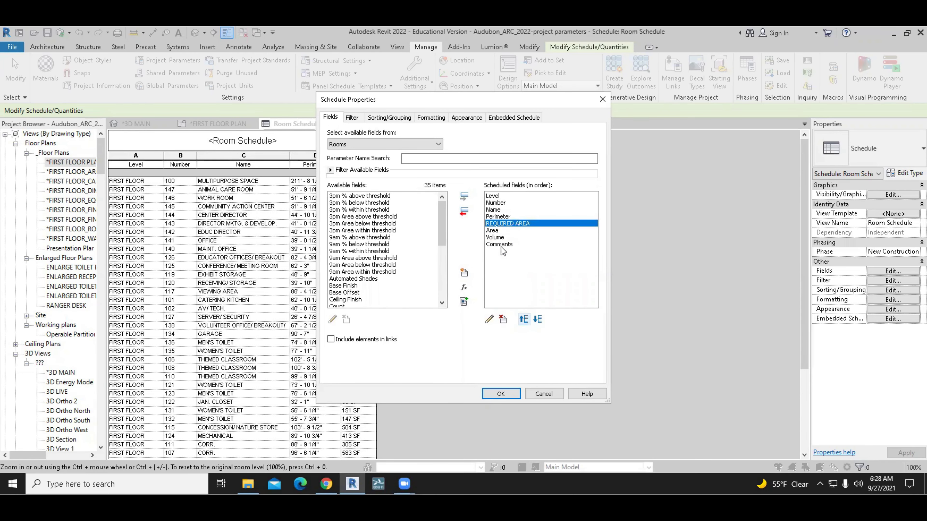
click(503, 394)
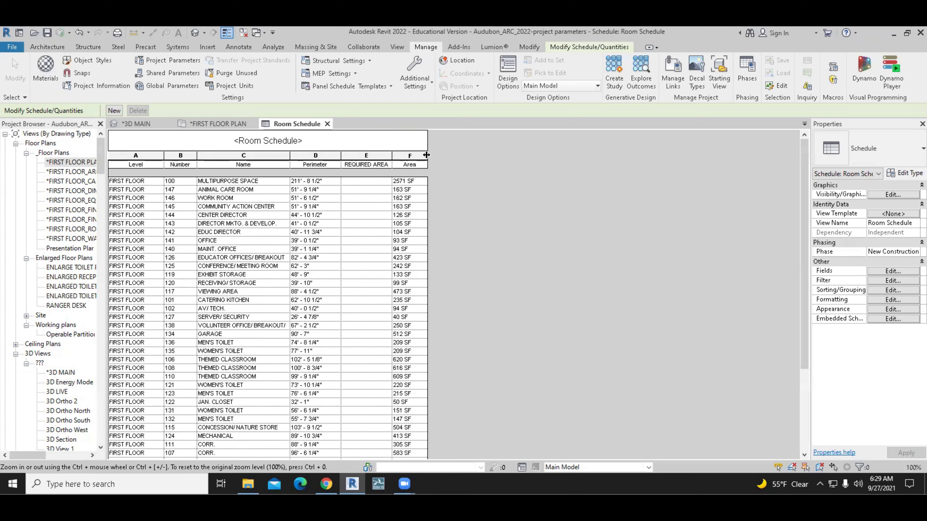
Widen the Area column and retitle its header ACTUAL AREA.
drag(426, 155, 454, 155)
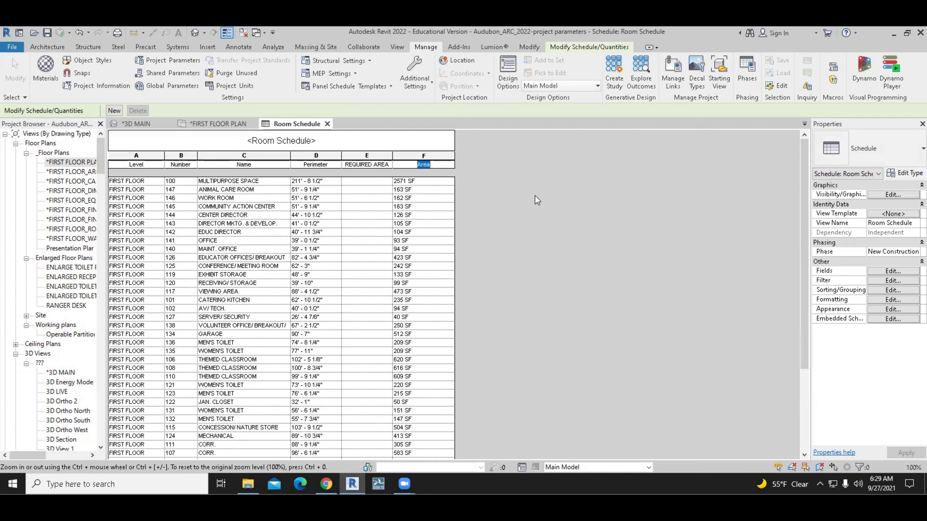
text(ACTUAL AREA)
key(Return)
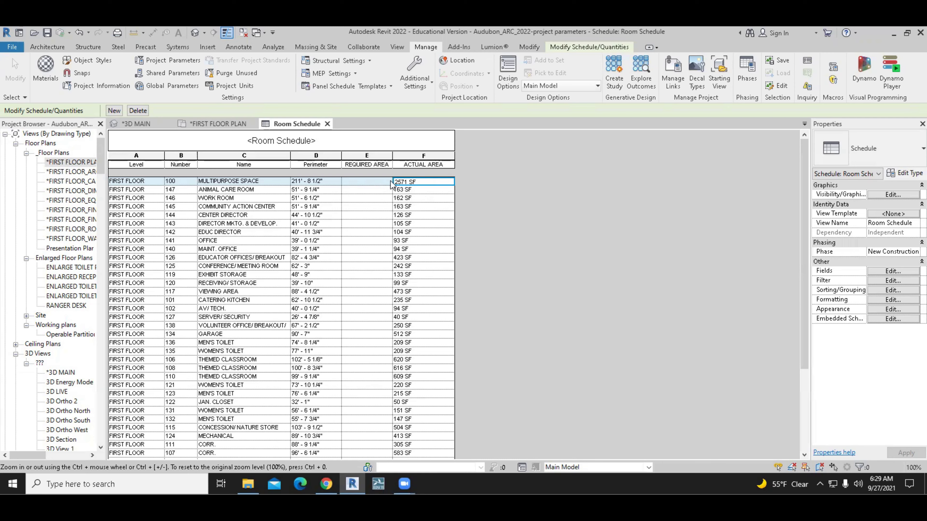
Add a calculated field named AREA DIFFERENCE with Area type to the schedule fields.
click(892, 271)
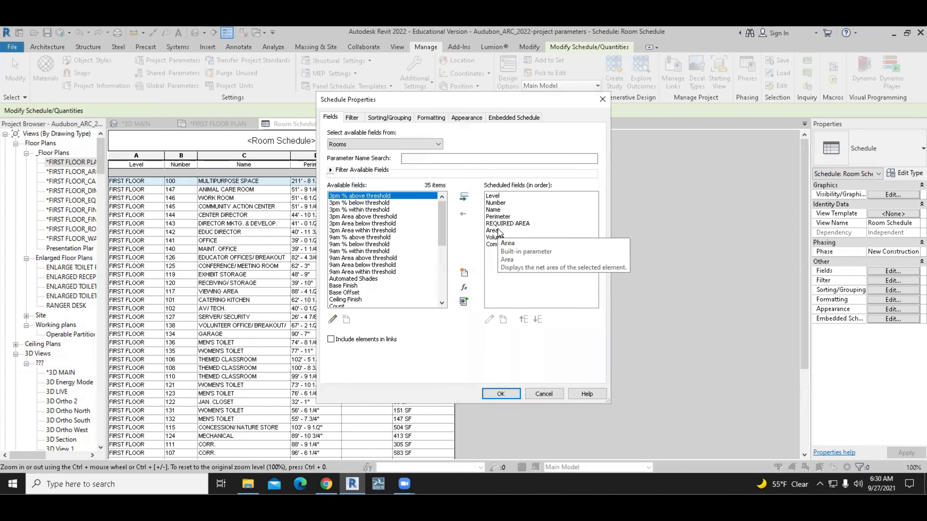
click(464, 288)
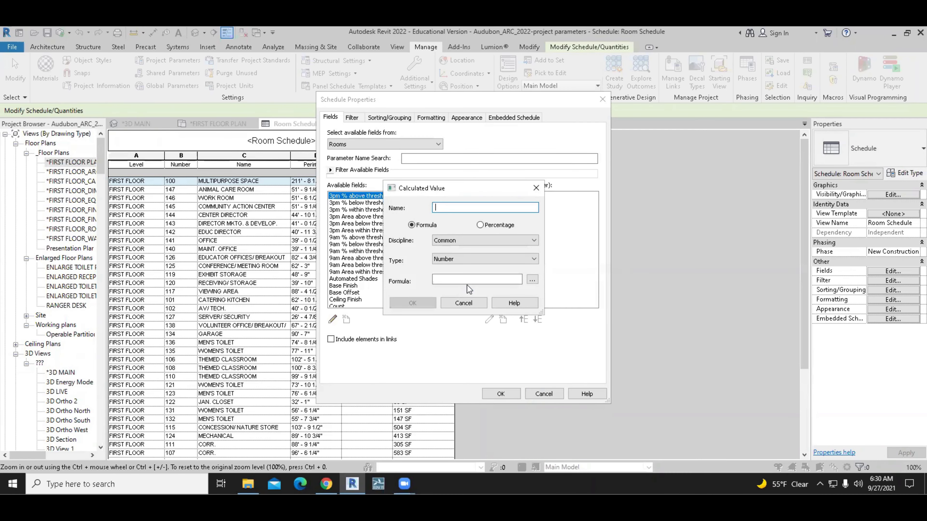
text(AREA)
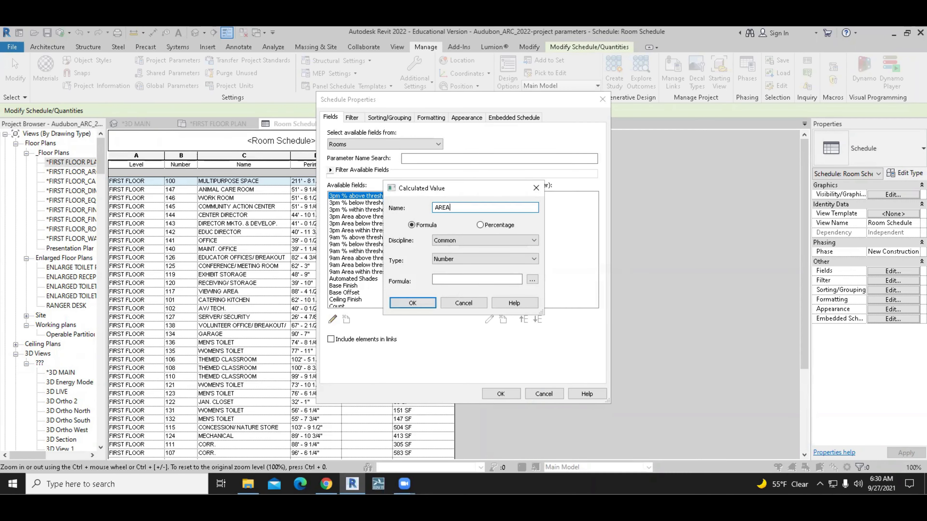
text( DIFFERENCE)
click(461, 260)
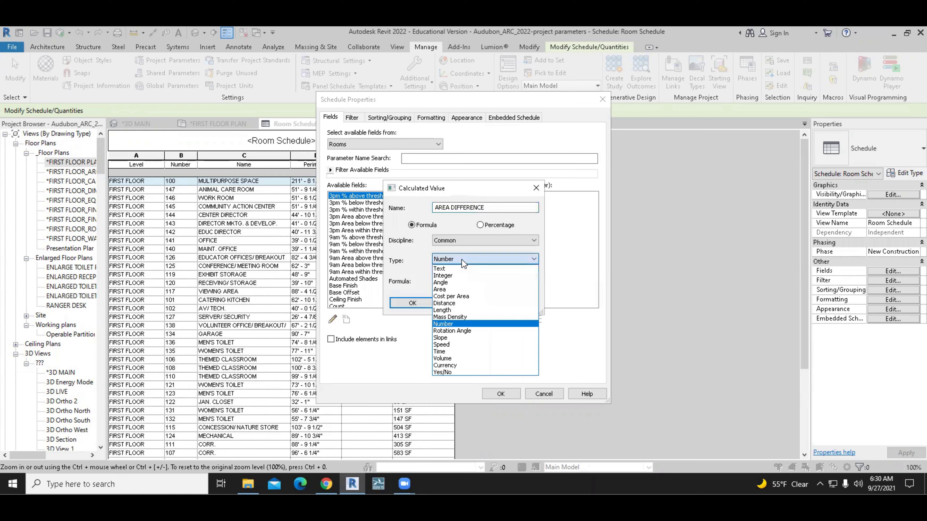
click(446, 289)
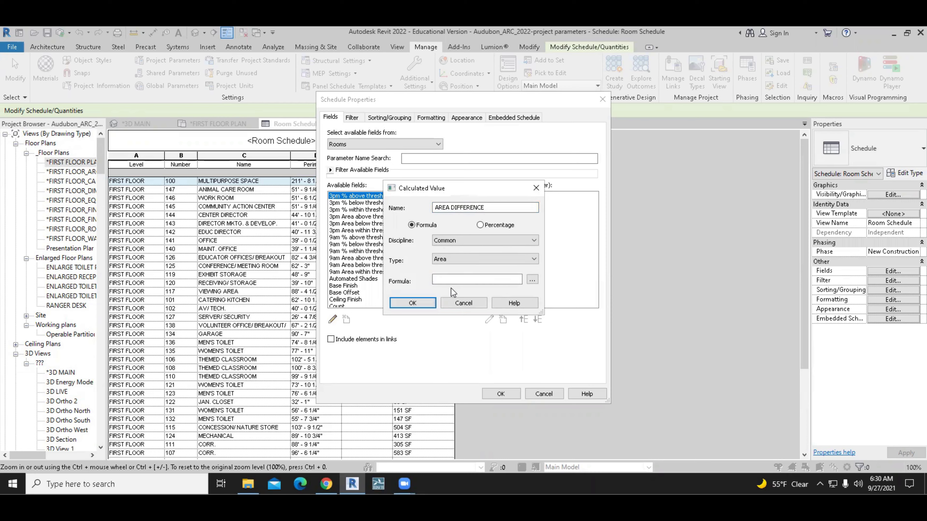
click(462, 279)
drag(469, 190, 611, 248)
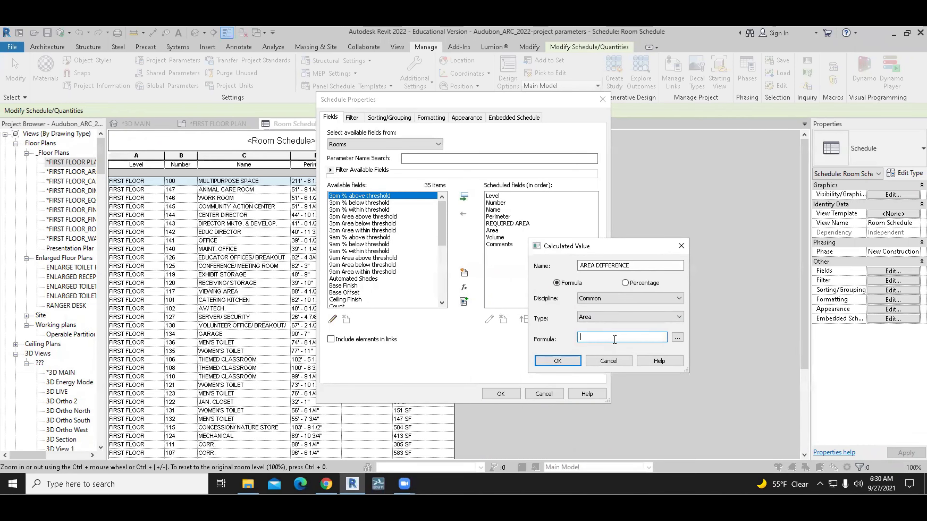
Build the formula REQUIRED AREA-Area for AREA DIFFERENCE and confirm the calculated value.
click(677, 338)
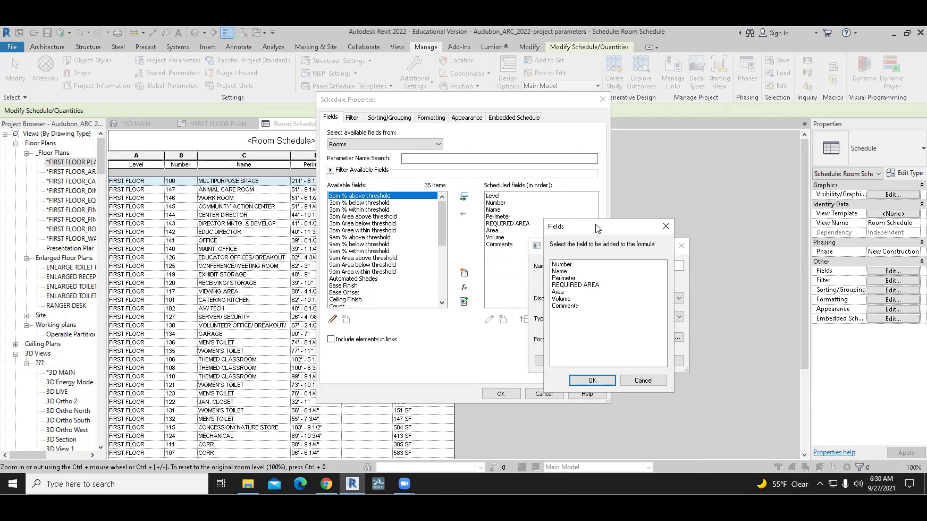
drag(595, 224, 746, 250)
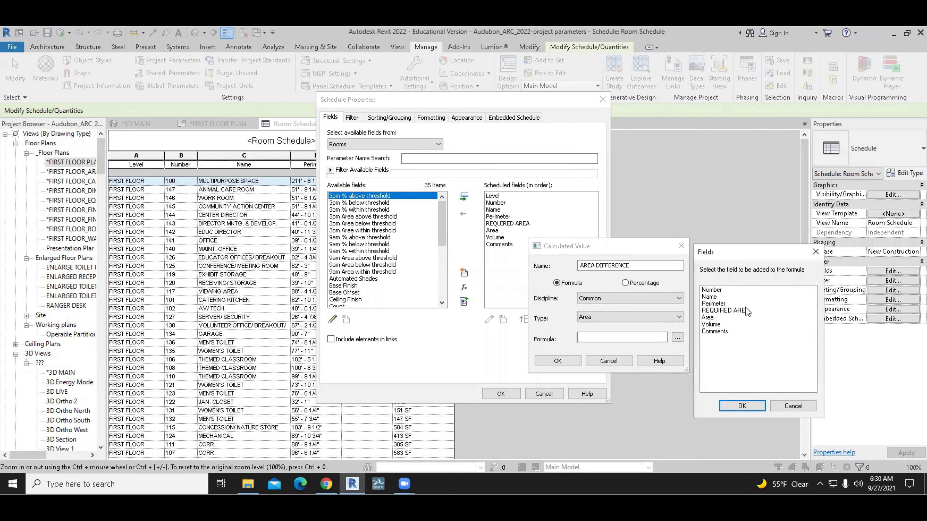
click(714, 311)
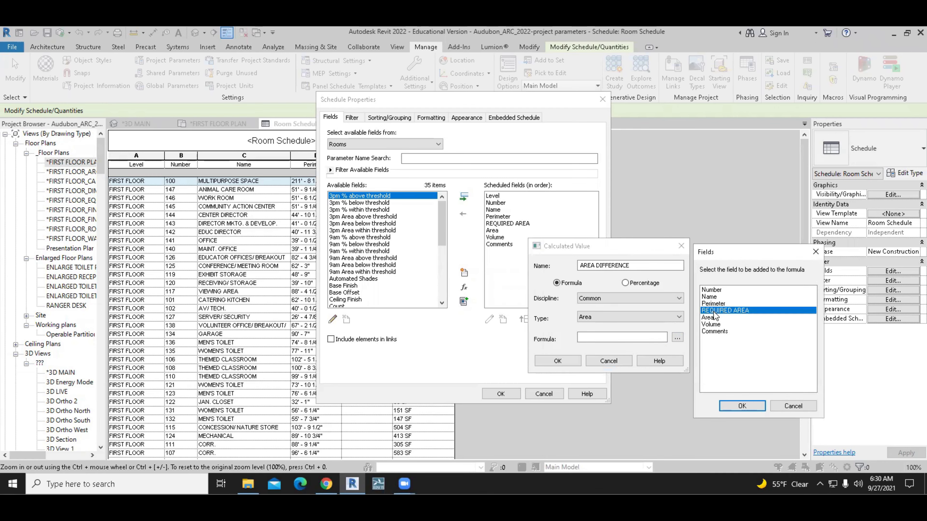
click(734, 407)
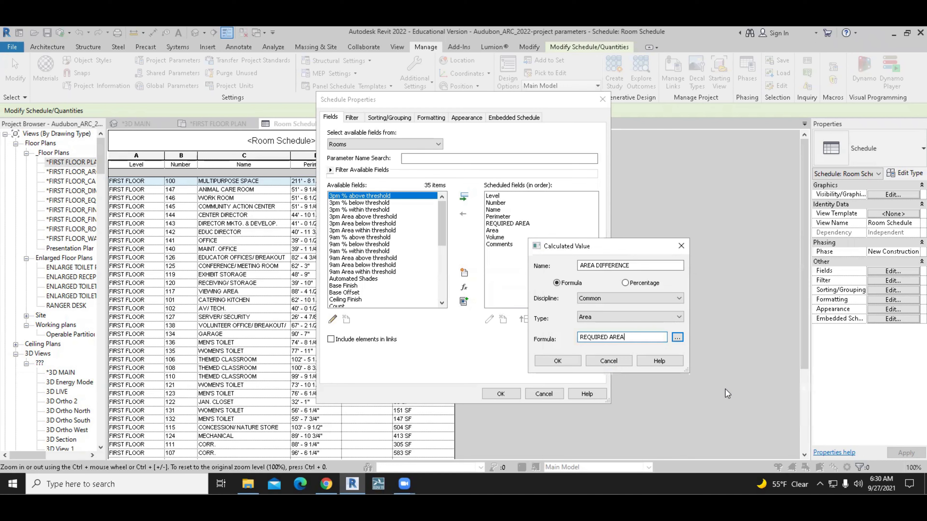
text(-)
click(677, 337)
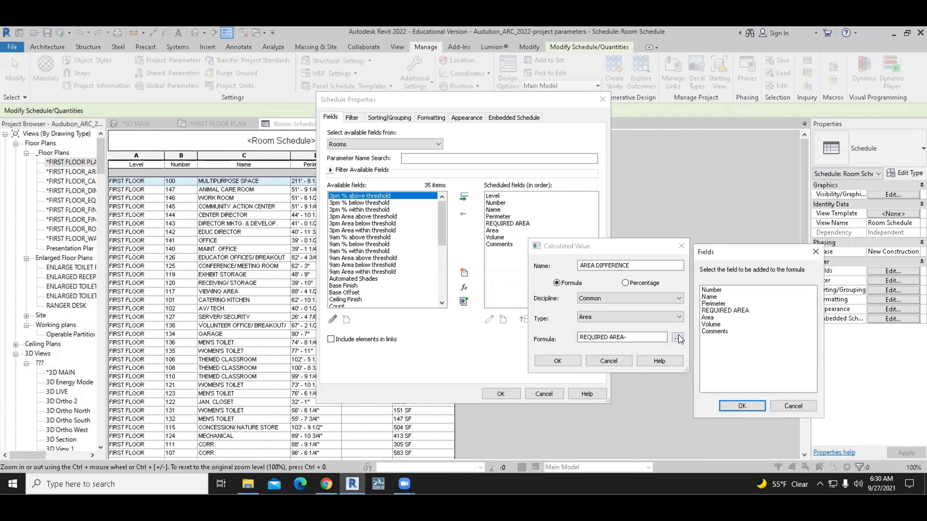
click(709, 317)
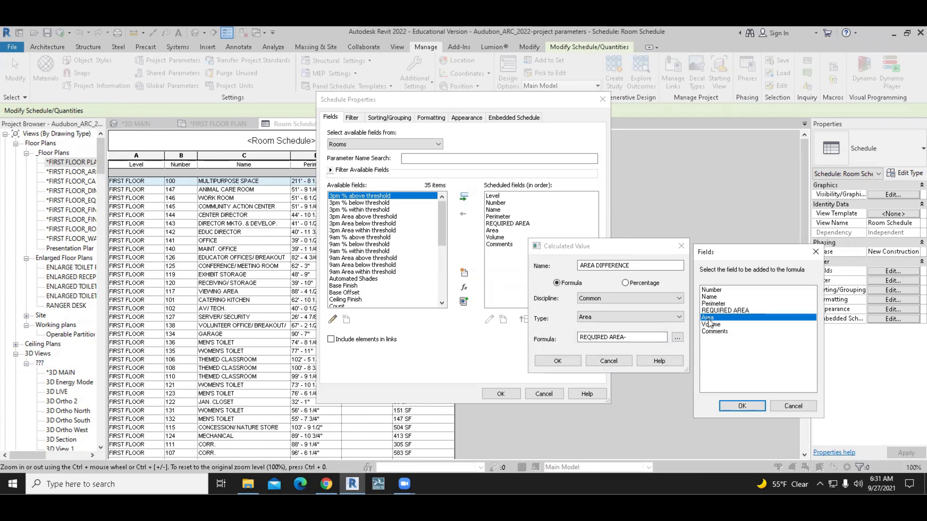
click(740, 406)
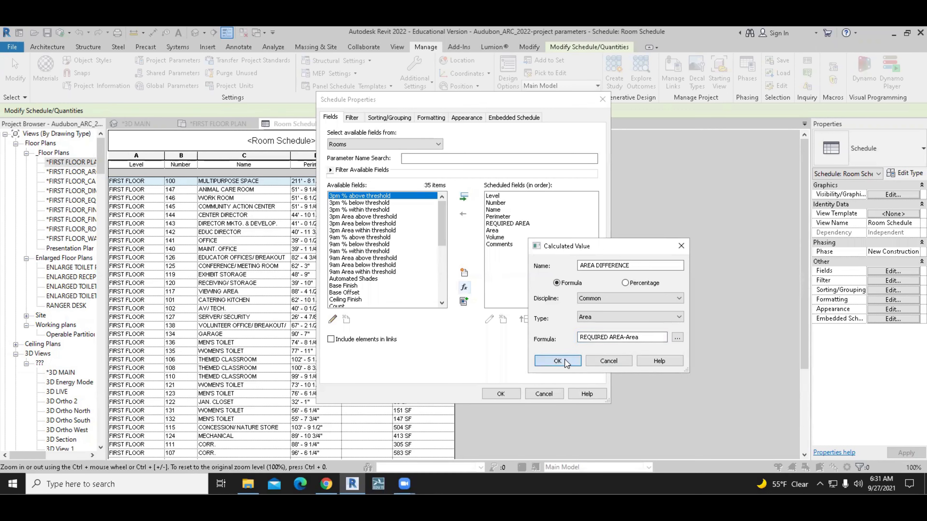
click(557, 361)
Move AREA DIFFERENCE up two places to follow Area and apply it to the schedule.
click(524, 320)
click(523, 320)
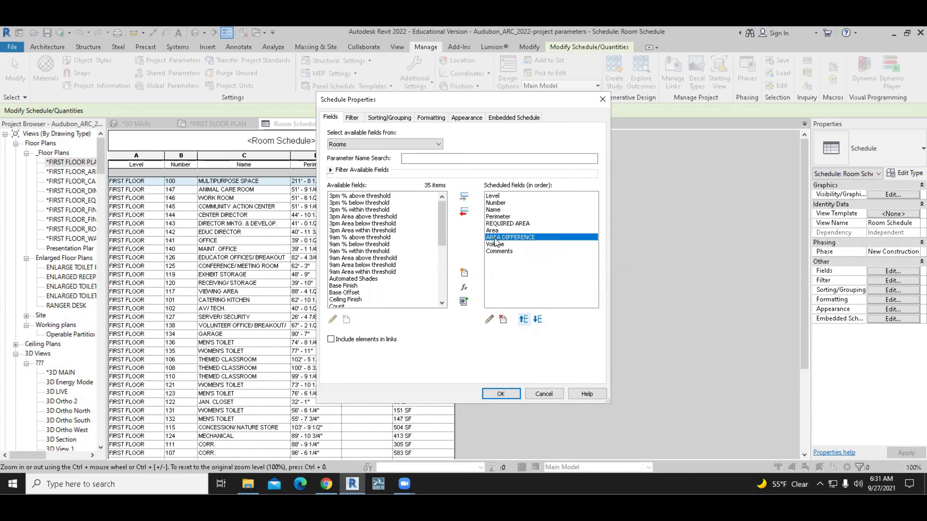
click(502, 394)
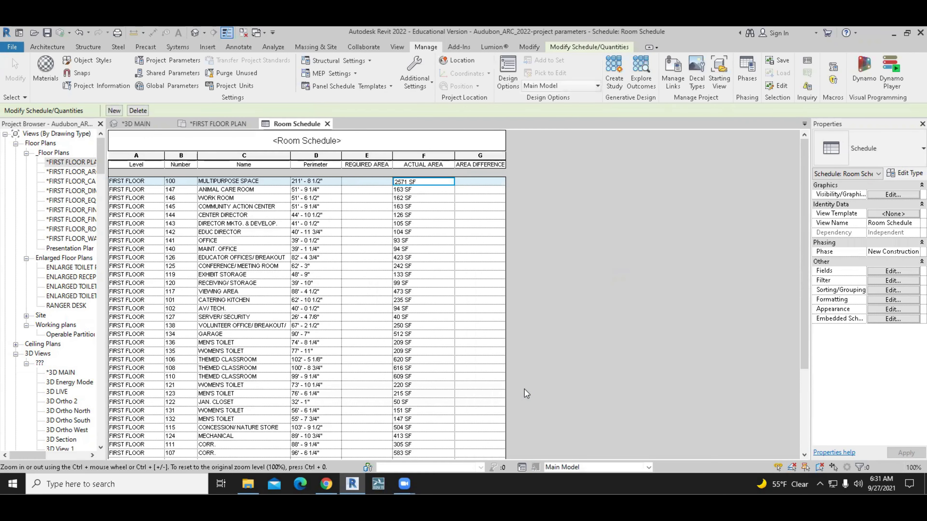
click(480, 156)
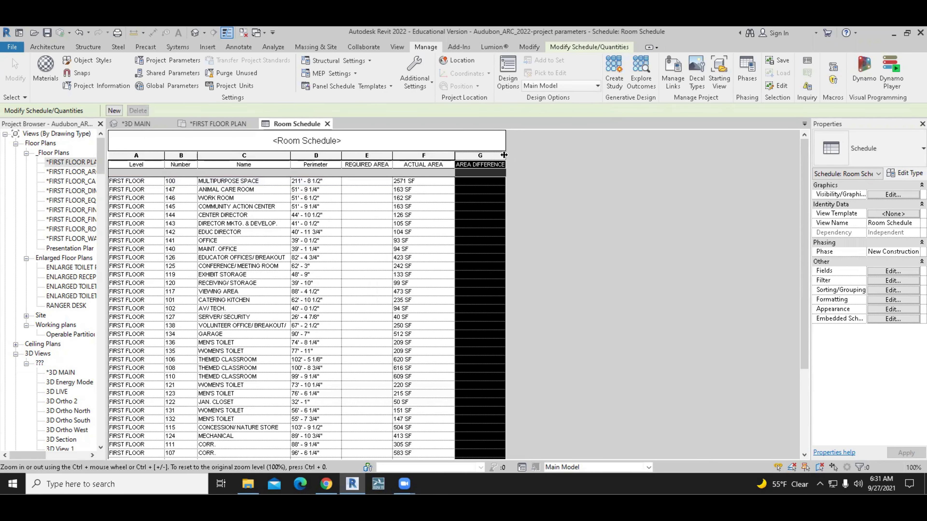
click(483, 181)
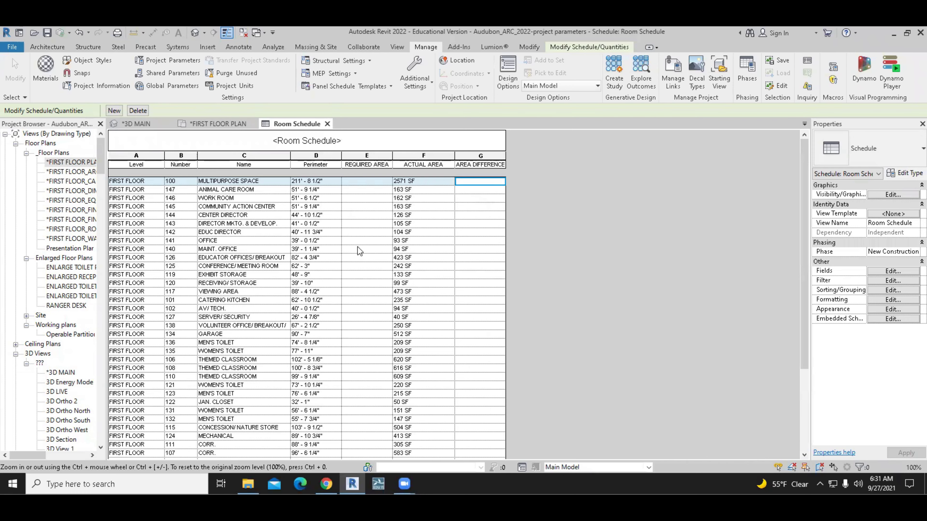
Enter required areas for rooms 100, 147–141: 2571, 163, 160, 200, 120, 105, 100, 400 SF.
click(363, 180)
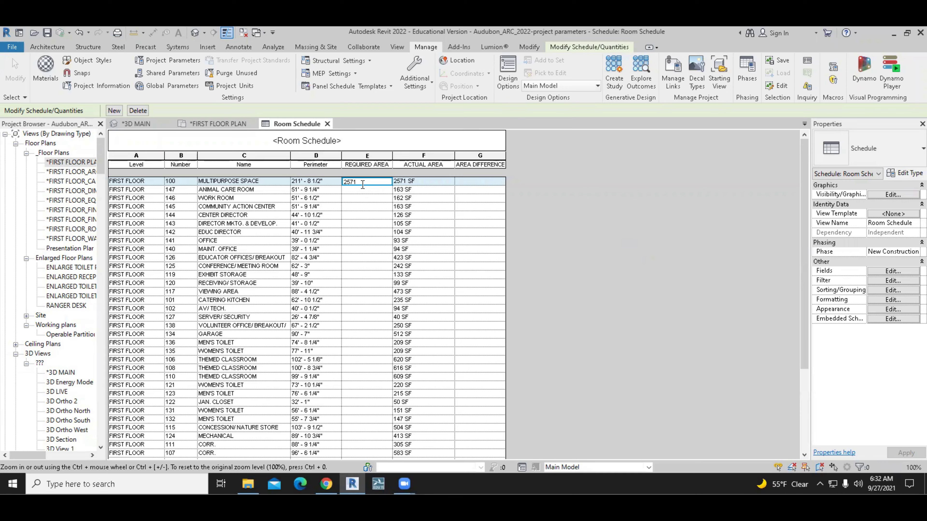
key(Return)
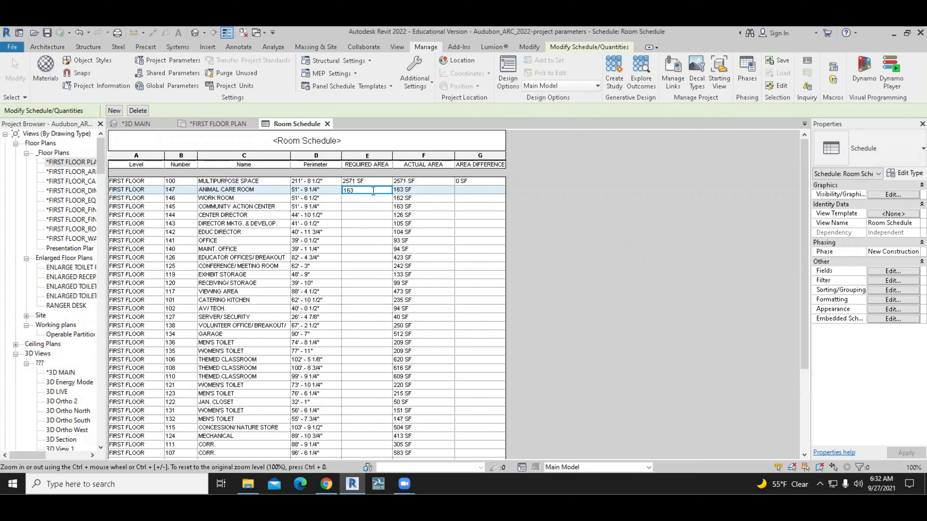
key(Return)
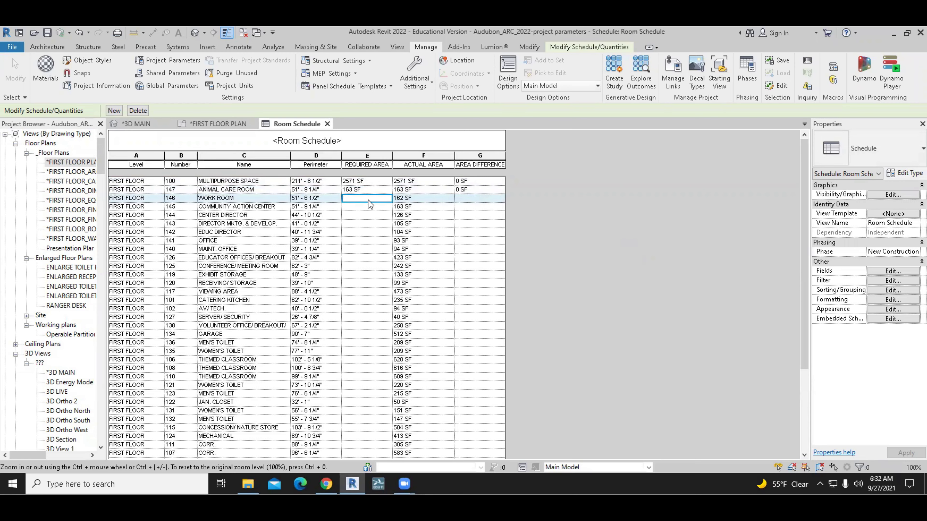
key(Return)
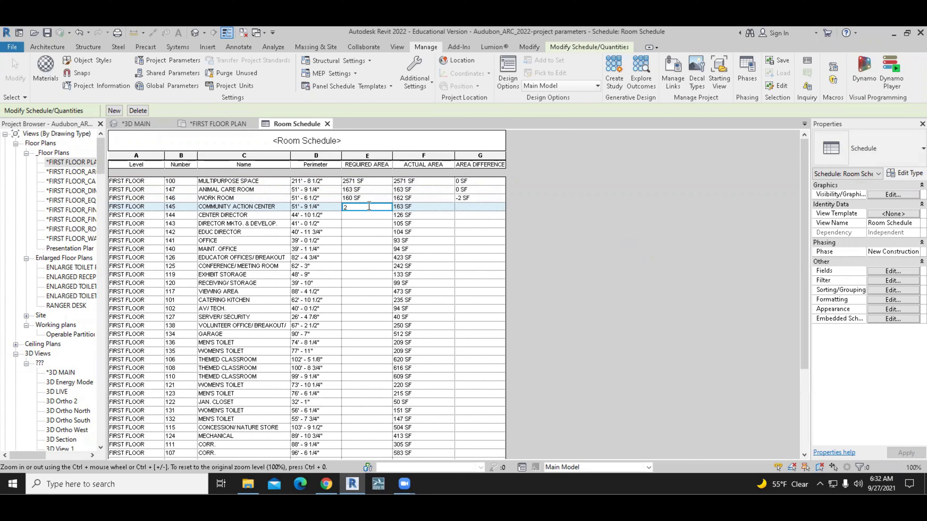
key(Return)
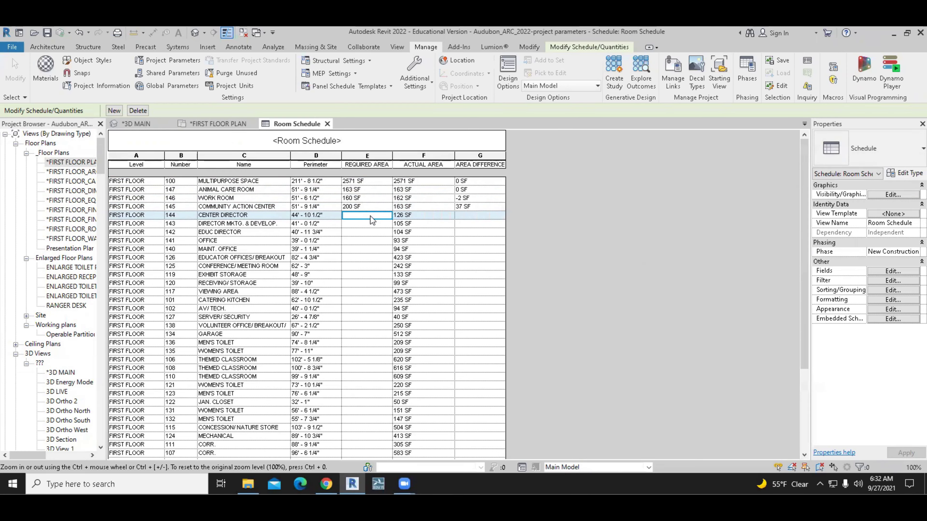
text(120)
key(Return)
text(105 SF)
key(Return)
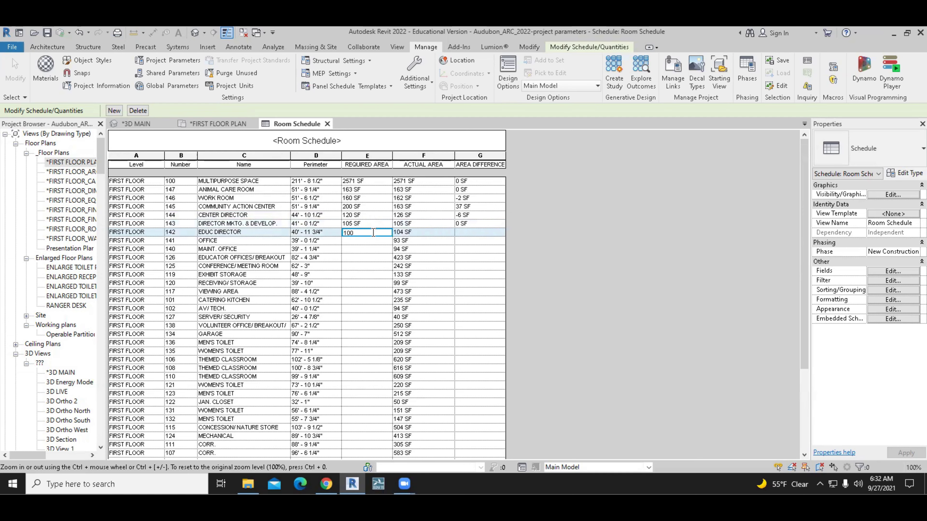
key(Return)
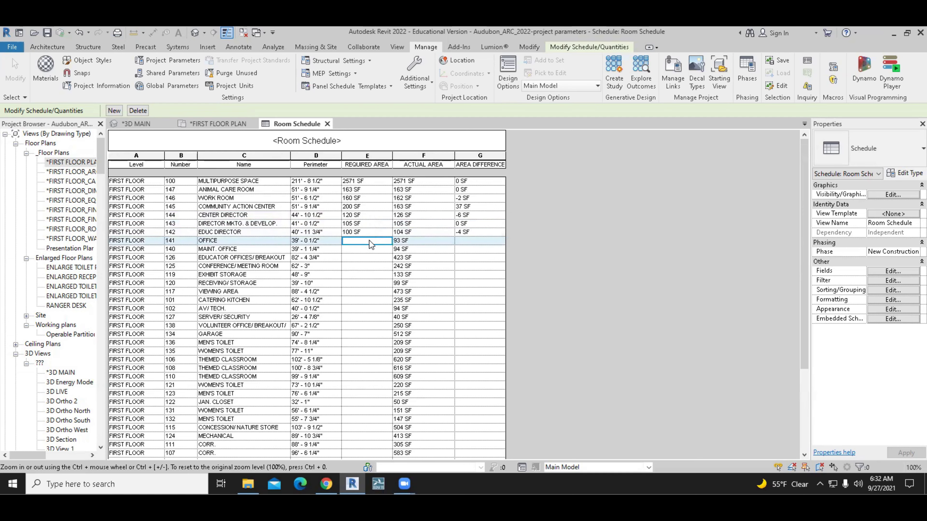
text(400)
key(Return)
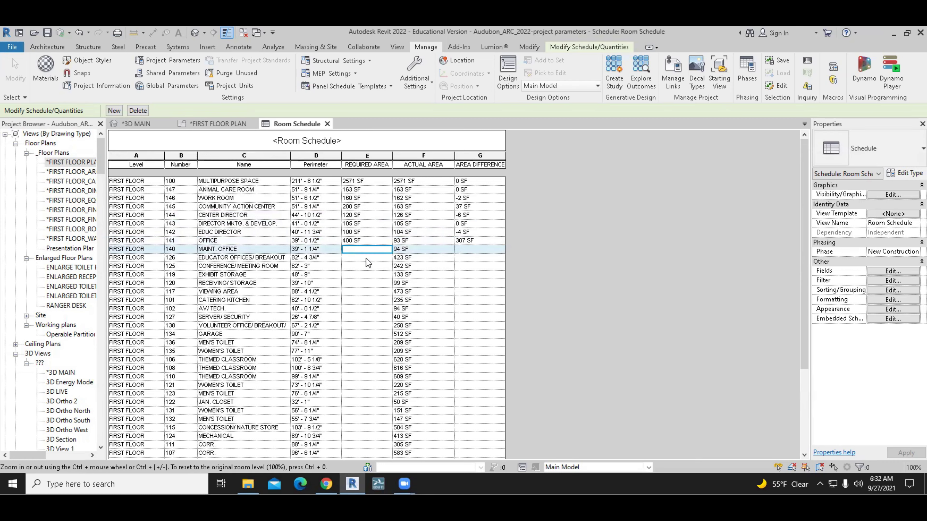
Enter required areas for rooms 140, 126, 125, 119, 120, 117, 101: 50, 400, 242, 133, 99, 4773, 233 SF.
text(50)
key(Return)
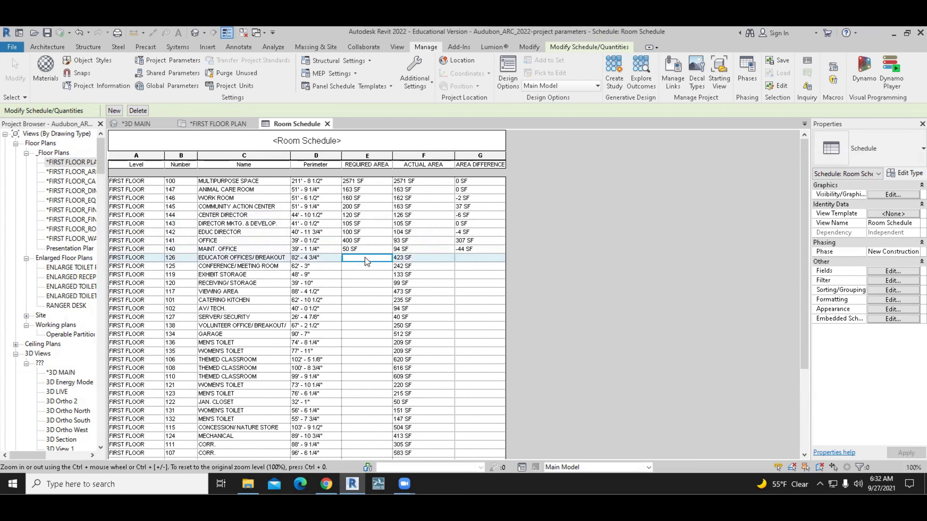
text(400)
key(Return)
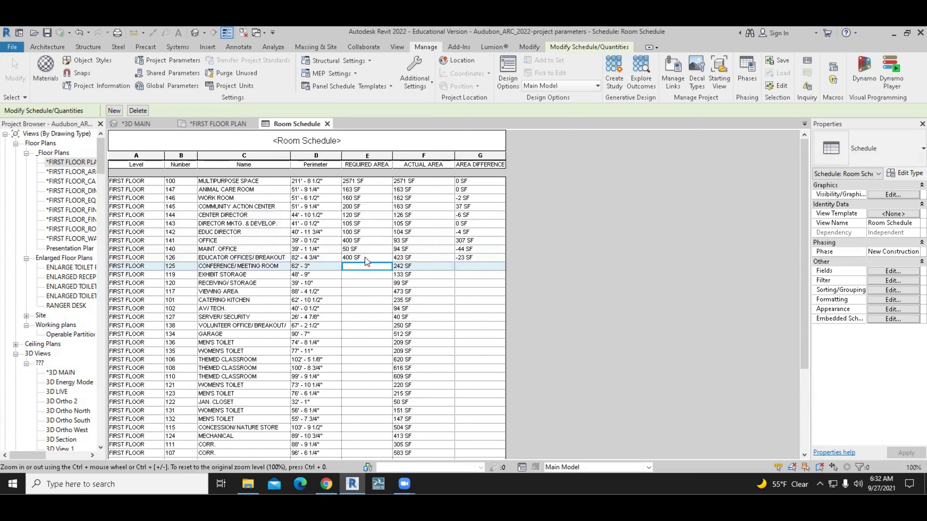
key(Return)
text(133)
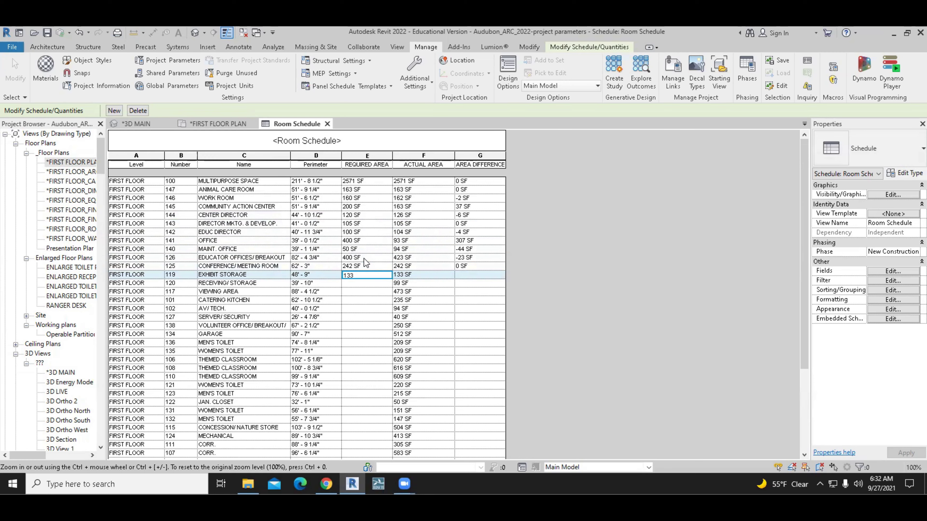
key(Return)
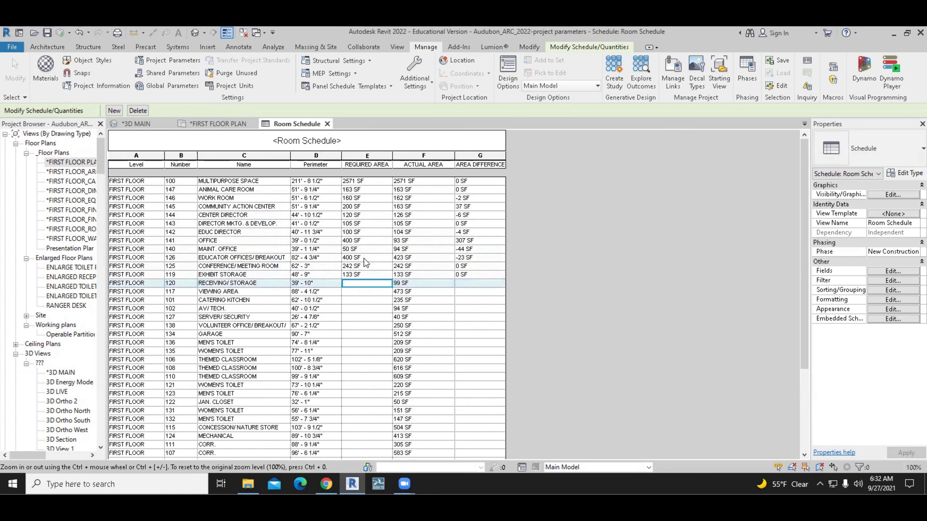
text(99)
key(Return)
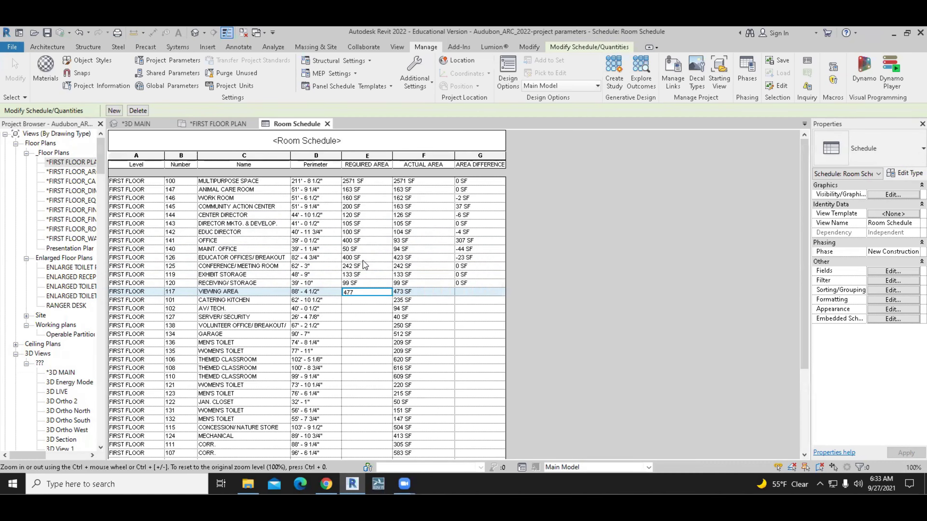
text(4773)
key(Return)
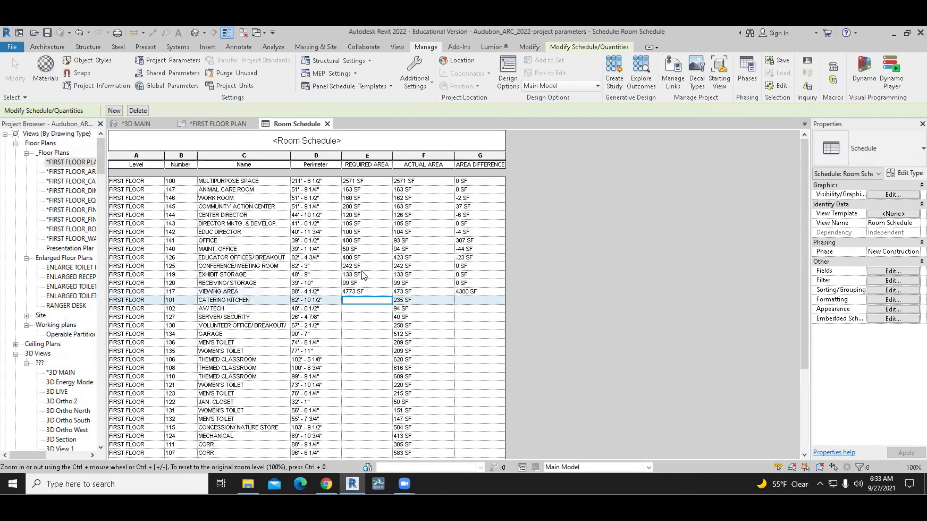
text(233)
key(Return)
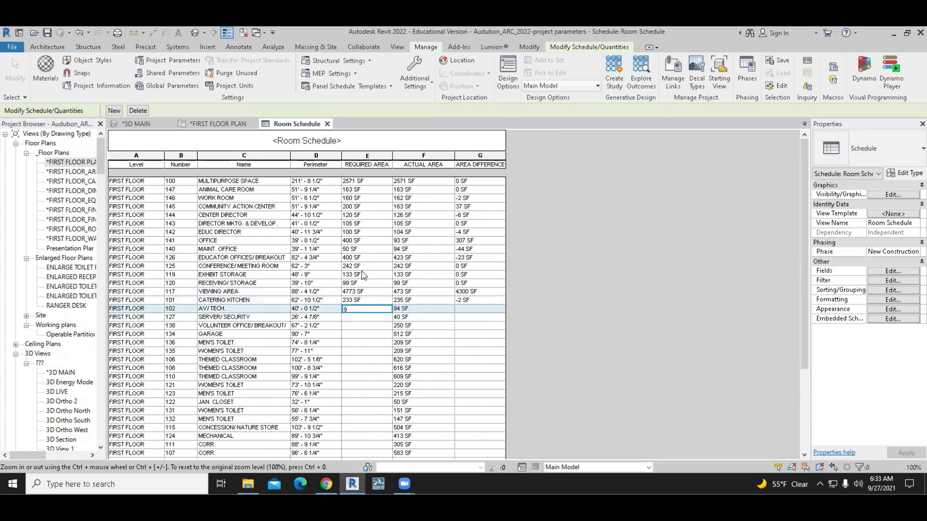
Enter required areas 95, 44, 250, Garage 500, toilets 300/600, 621, 612 SF through room 108.
key(Return)
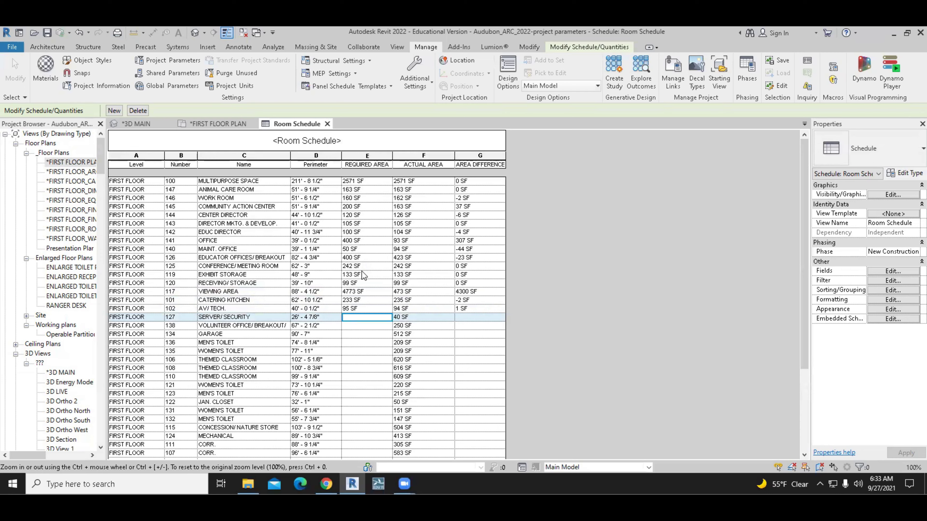
key(Return)
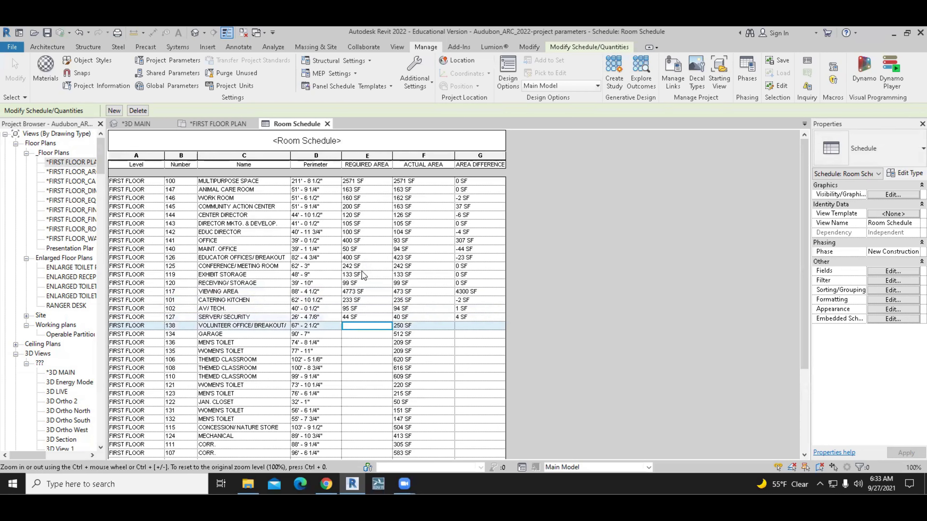
key(Return)
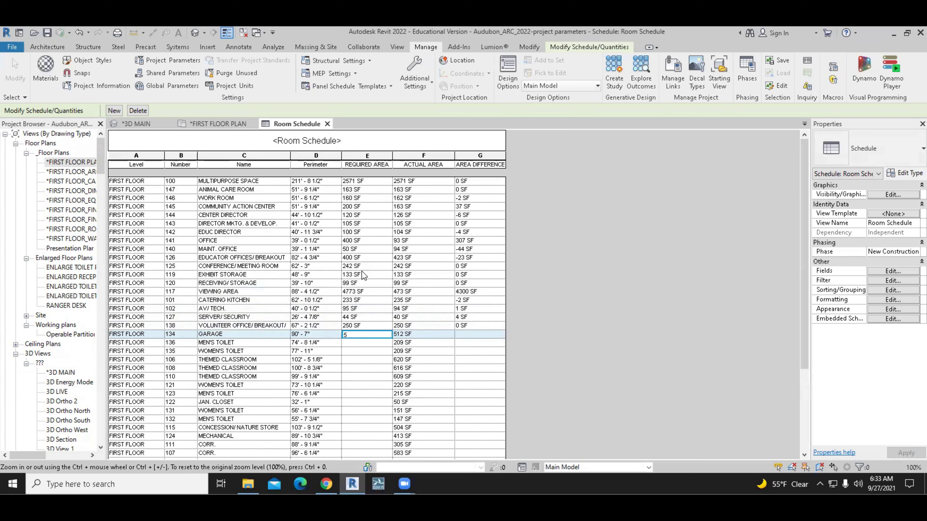
text(500)
key(Return)
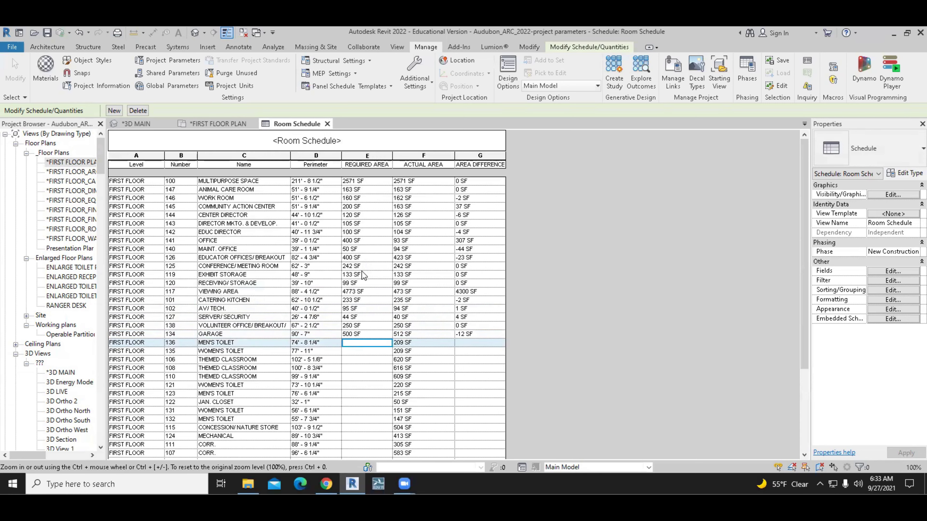
text(300)
key(Return)
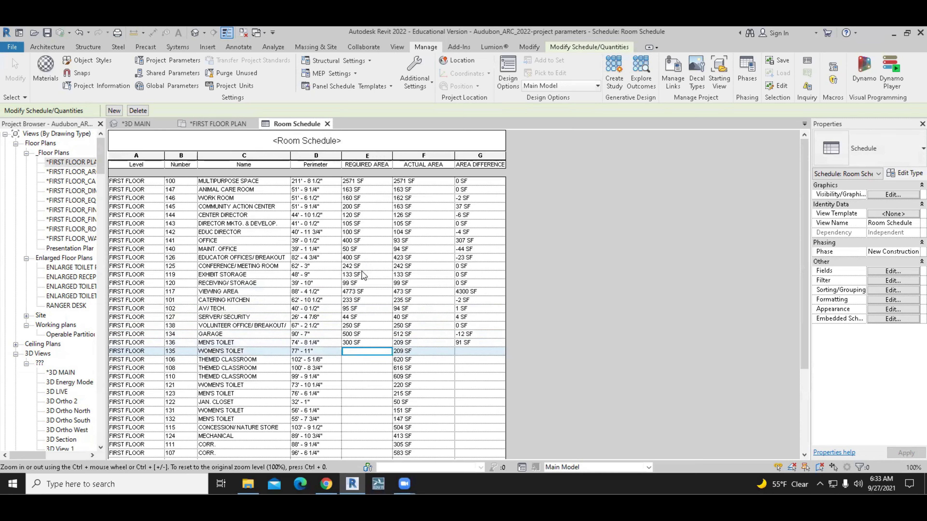
text(600)
key(Return)
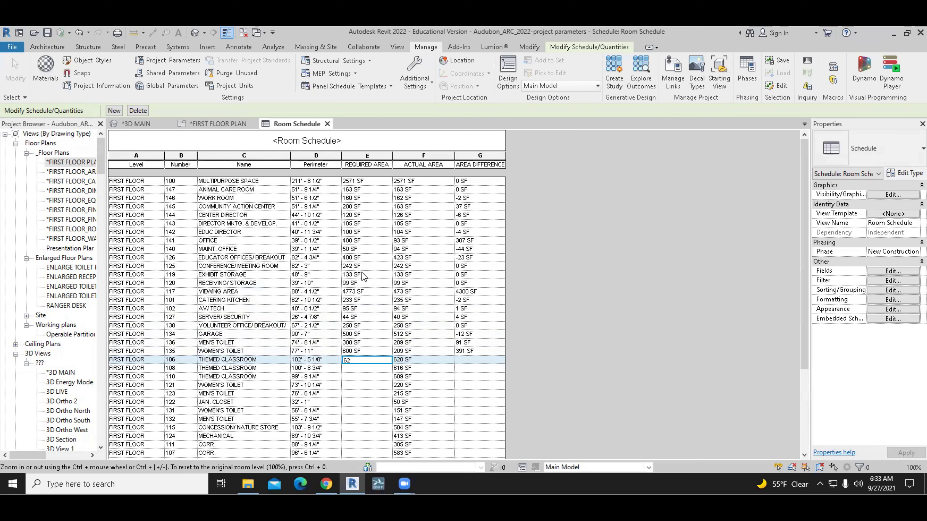
key(Return)
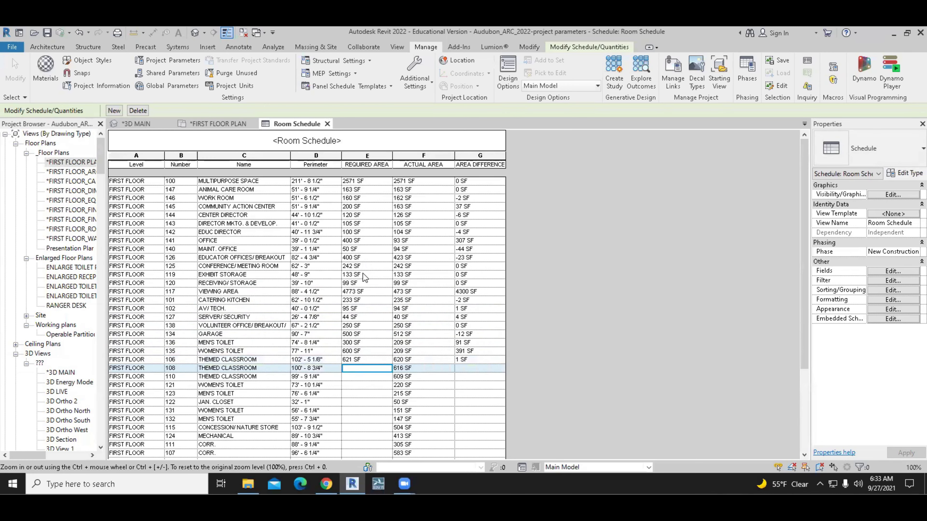
text(612)
key(Return)
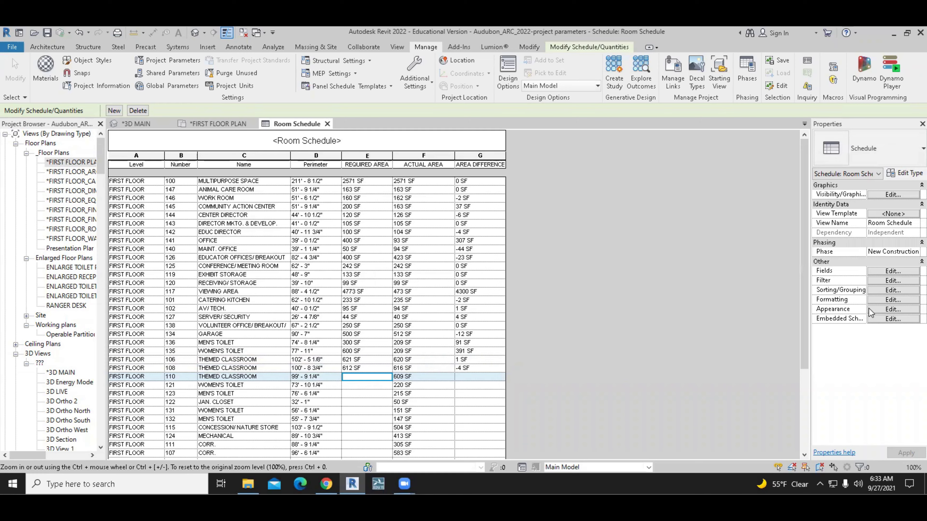
Open the schedule's Formatting settings and select the AREA DIFFERENCE field.
click(879, 300)
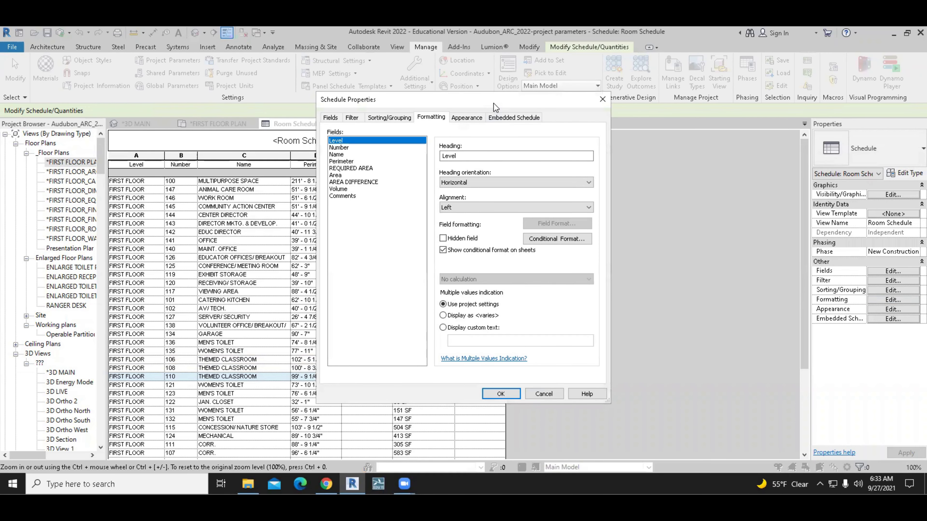
drag(494, 104, 611, 103)
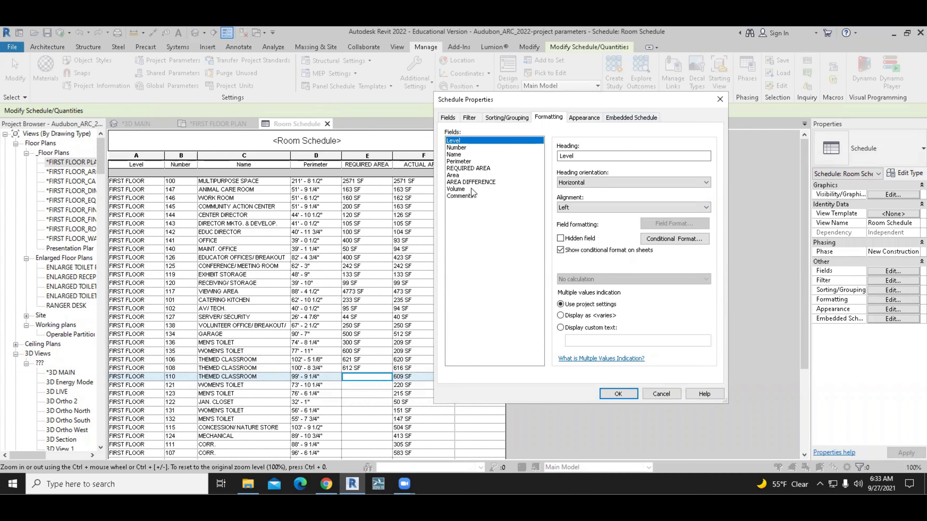
click(474, 181)
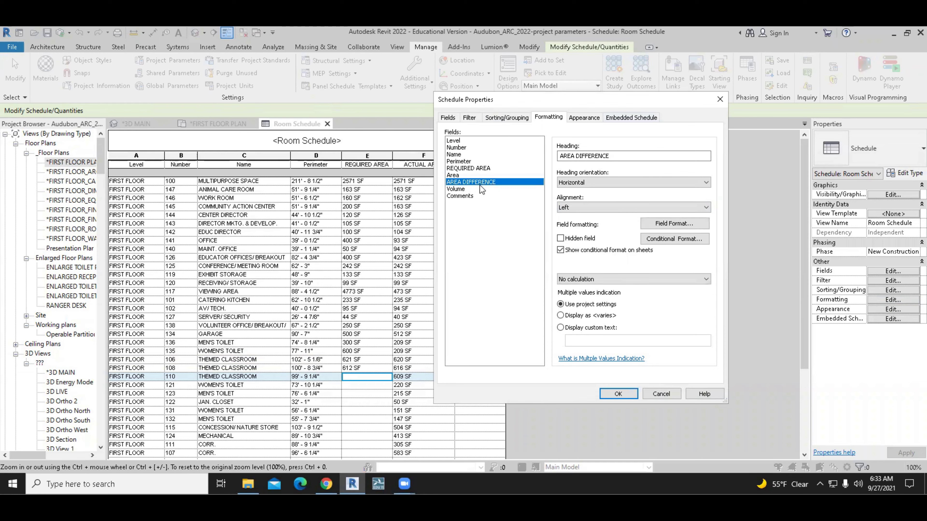
Add an AREA DIFFERENCE formatting condition of Not Between -10 SF and 10 SF.
click(669, 240)
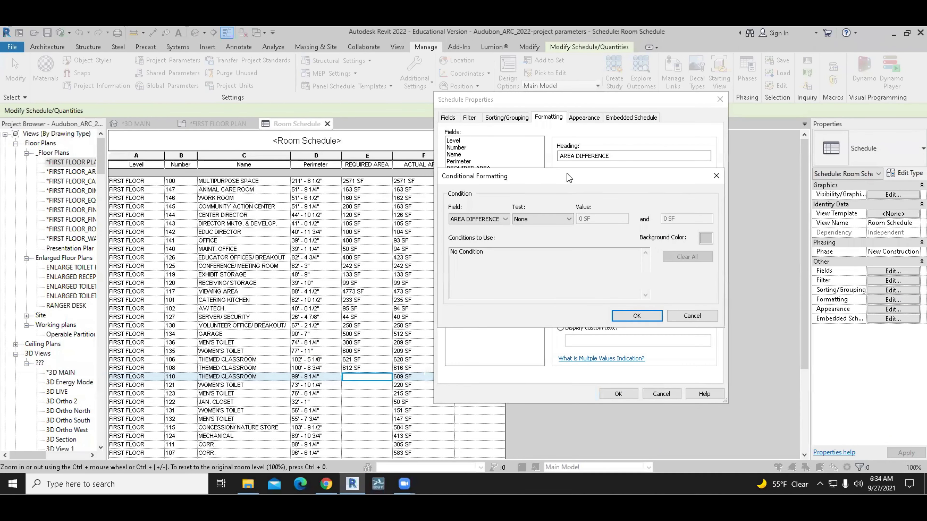
drag(567, 176, 626, 276)
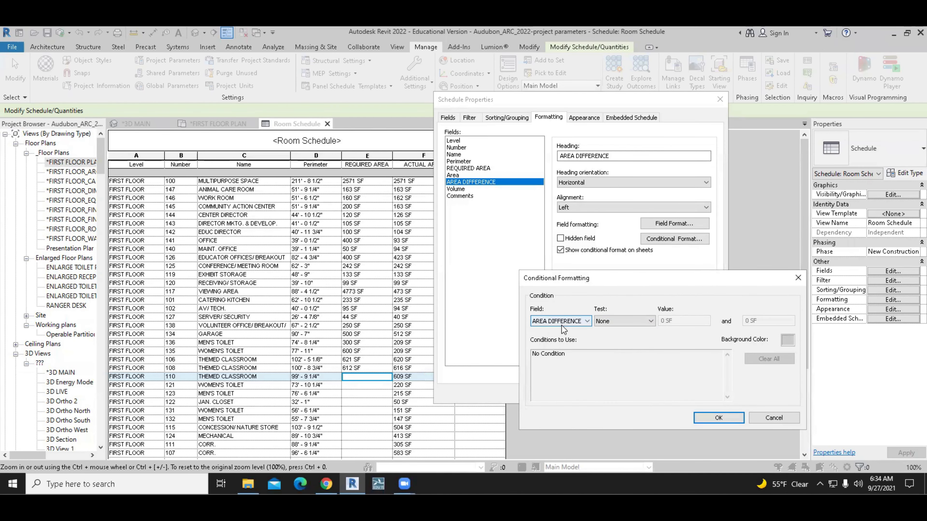
click(650, 321)
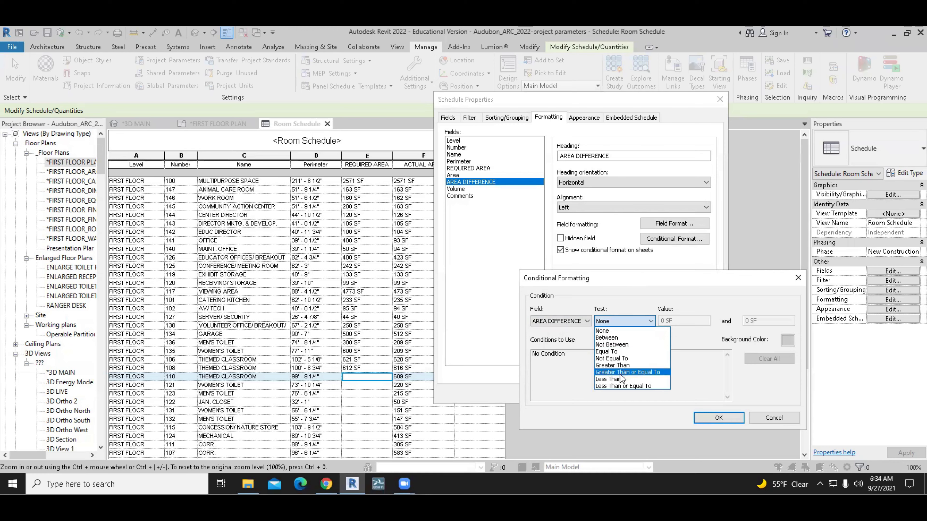
click(613, 345)
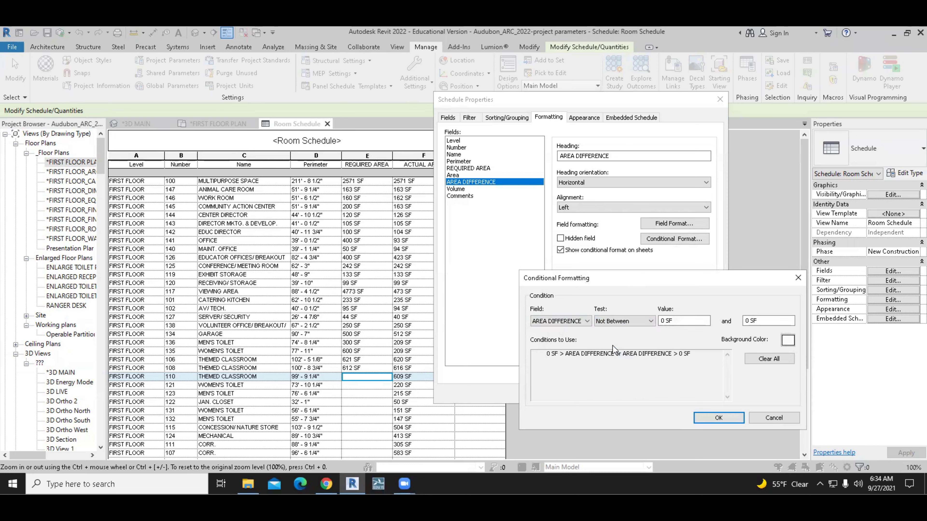
click(660, 322)
text(-1)
click(746, 322)
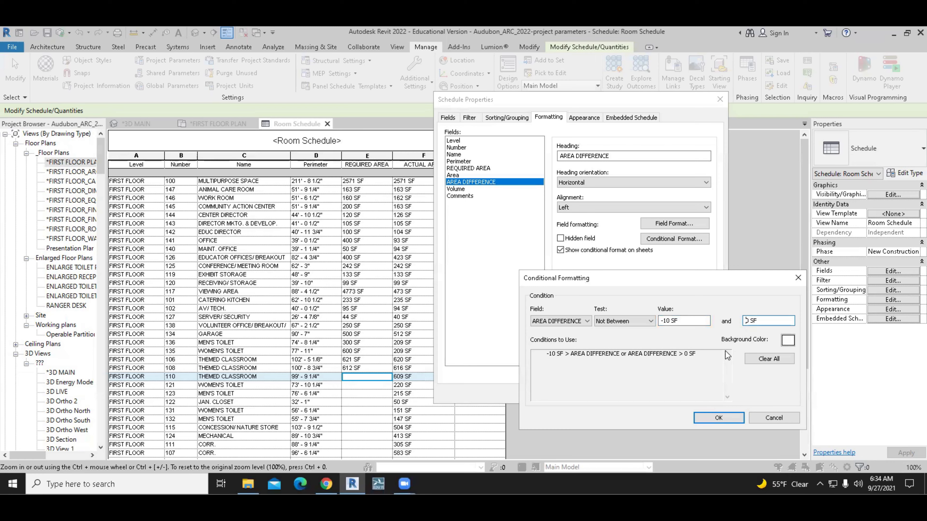
text(1)
click(686, 320)
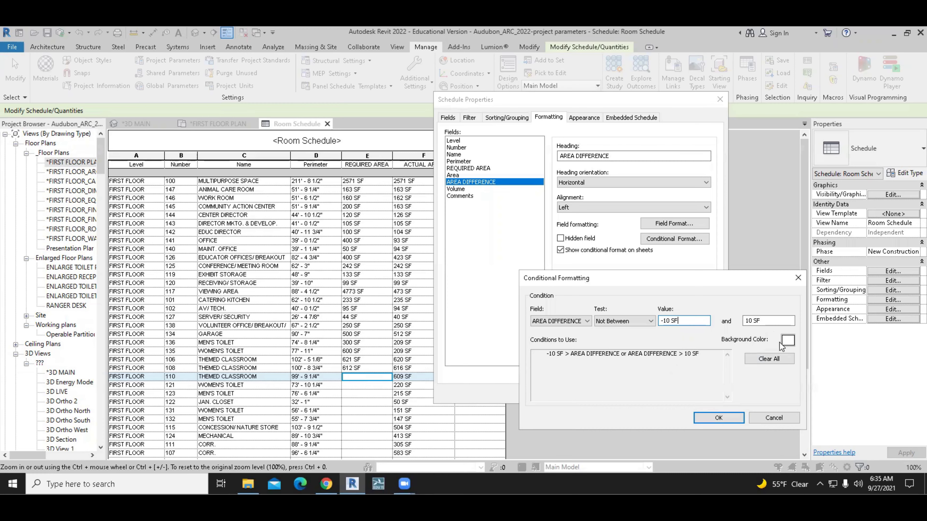
Set the out-of-range condition's background color to light yellow and confirm the formatting rule.
click(786, 341)
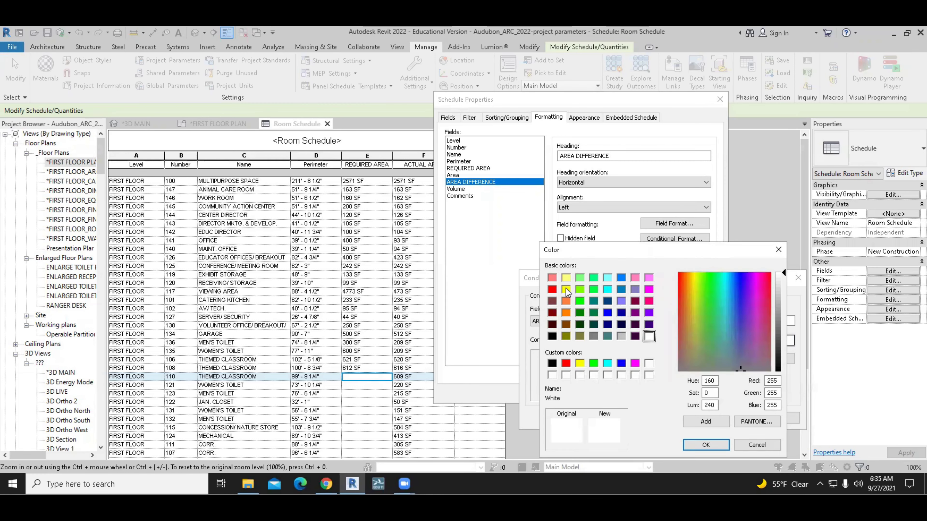
click(566, 278)
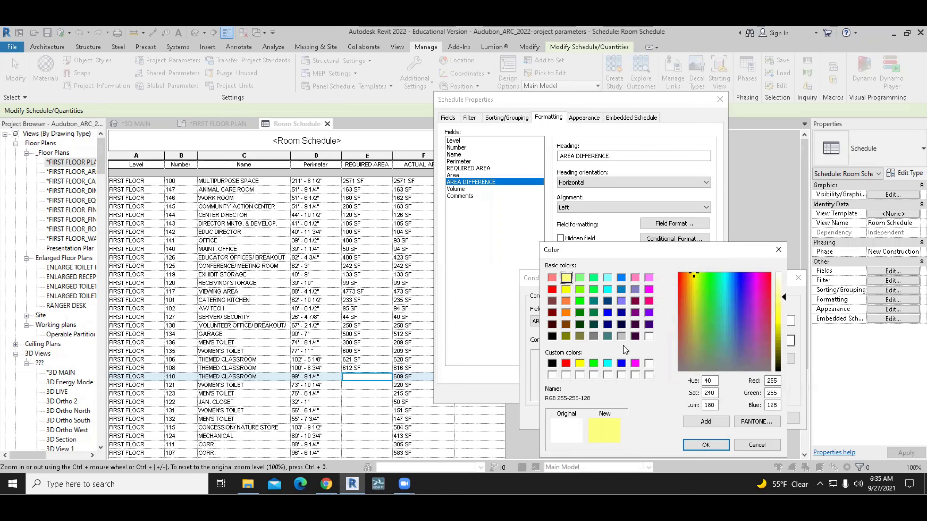
click(700, 446)
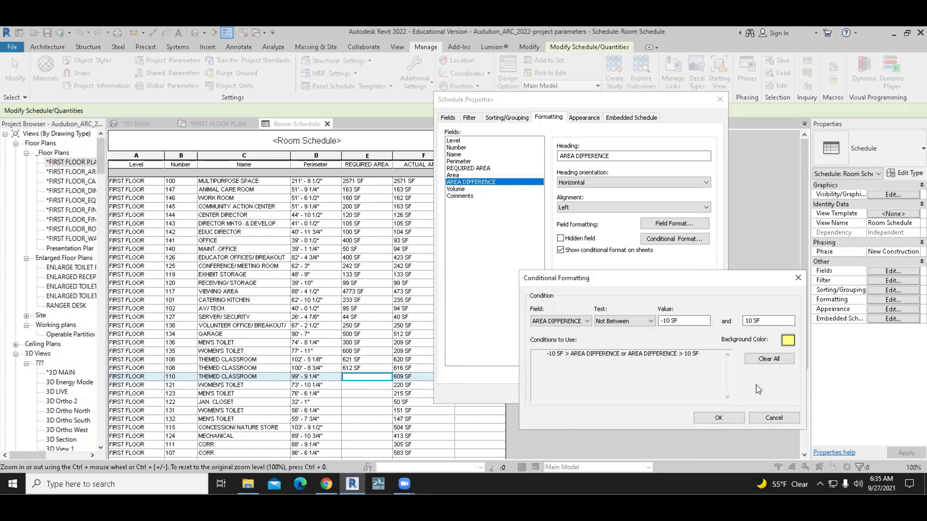
click(719, 418)
Apply the formatting to the Room Schedule and widen the AREA DIFFERENCE column to show its heading.
click(618, 395)
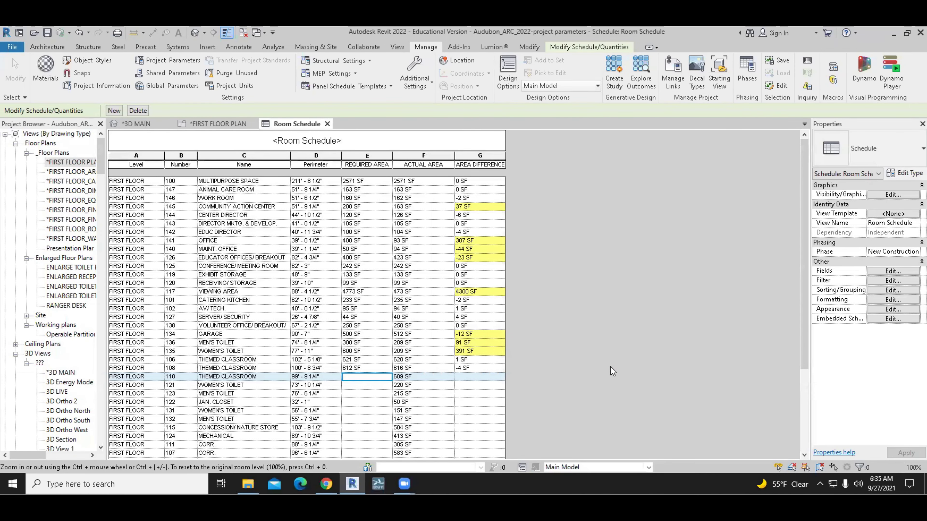
ctrl+scroll(448, 292, up, 2)
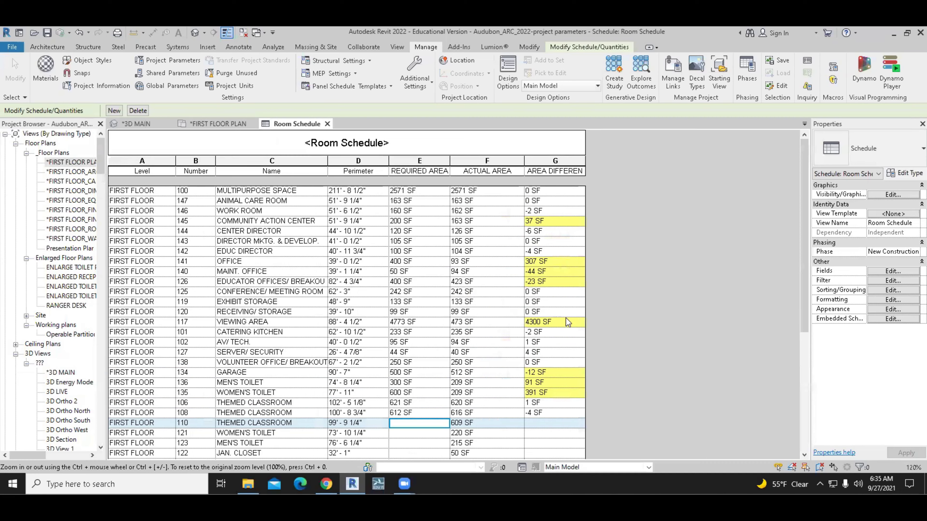
drag(584, 161, 608, 161)
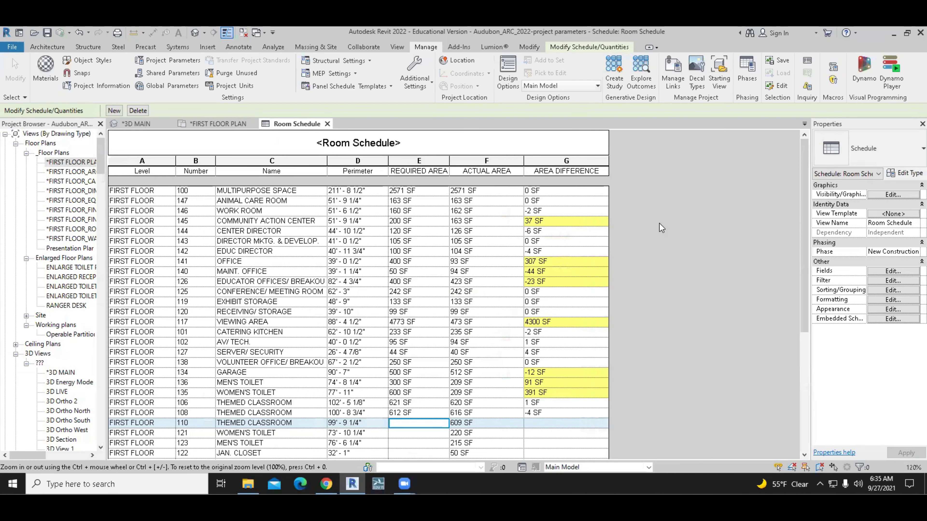